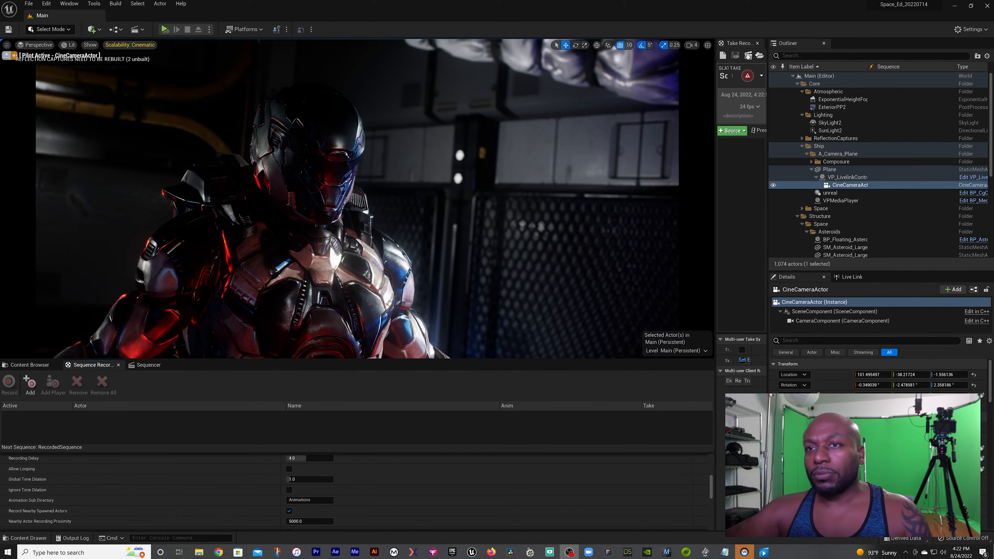
# Add CineCameraActor, SK_Sci_Fi_Air_Soldier and SK_Sci_Fi_Air_Soldier_helm to the Sequence Recorder as actors to record.
pyautogui.click(846, 186)
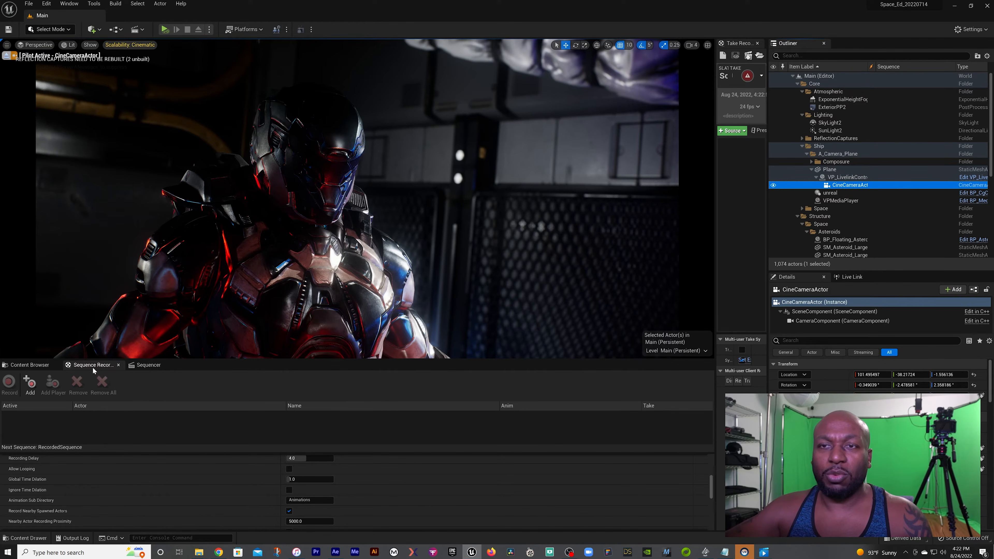
pyautogui.click(34, 390)
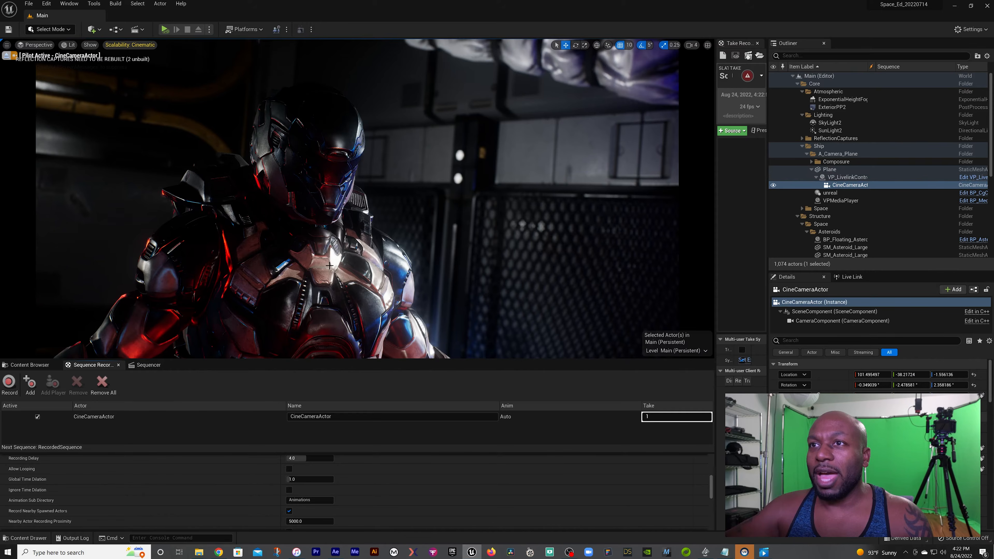
pyautogui.click(334, 255)
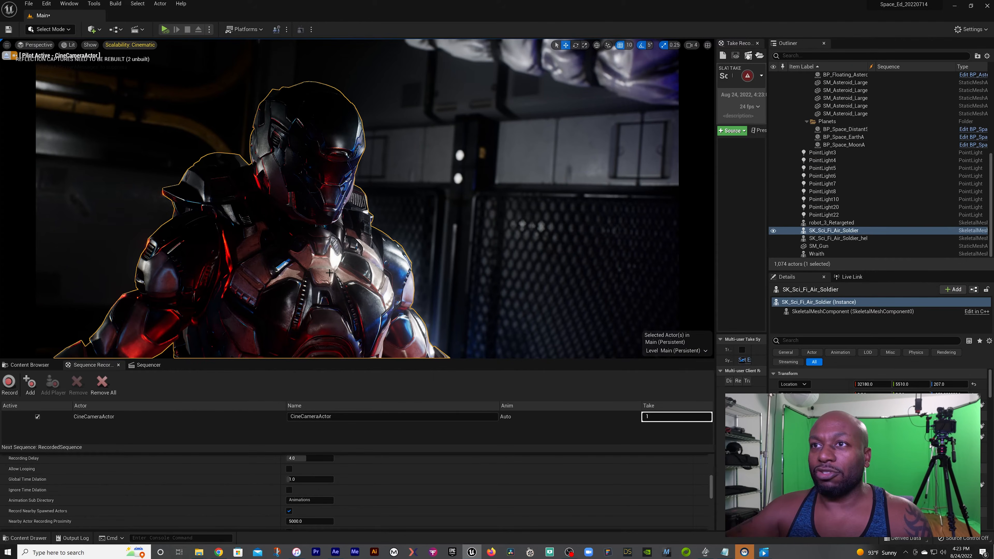
pyautogui.click(836, 240)
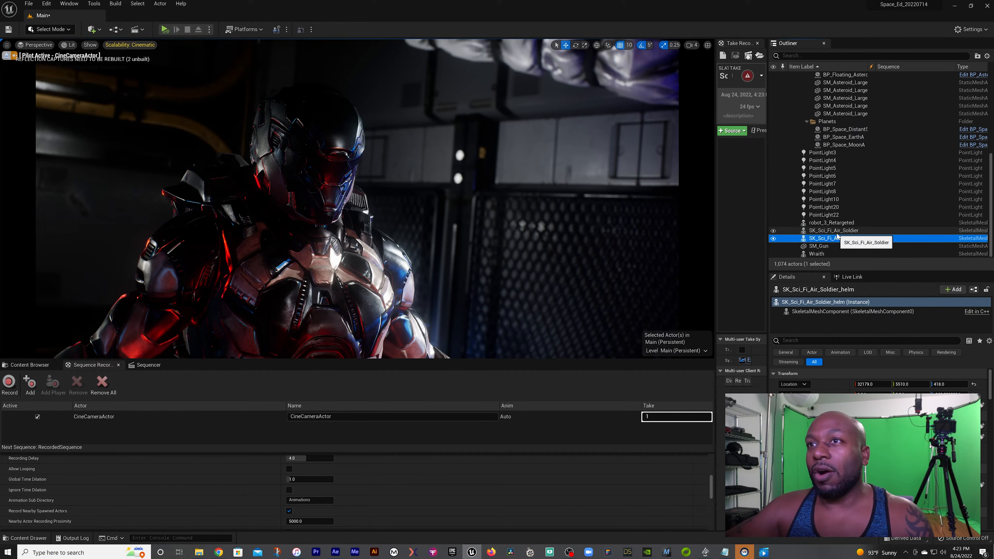
pyautogui.click(838, 230)
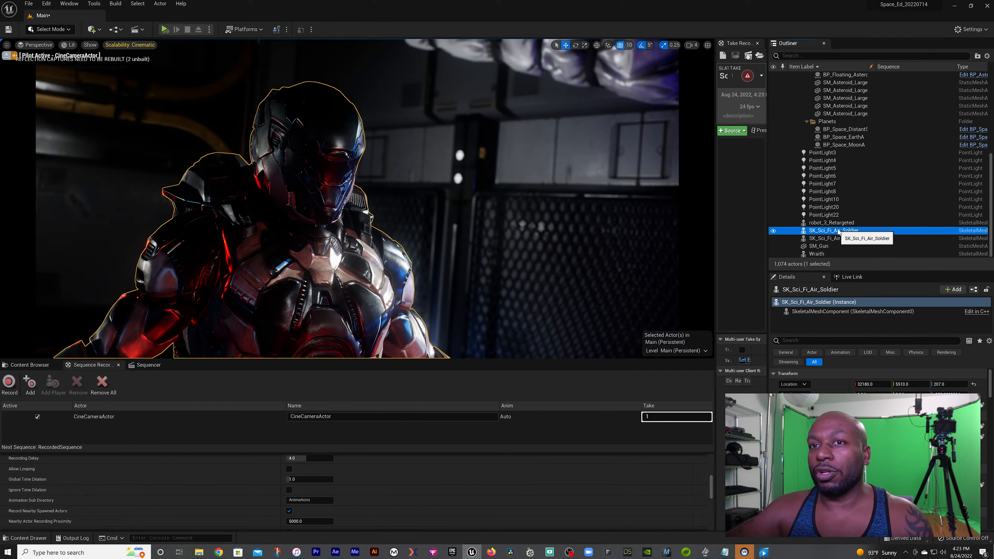
pyautogui.click(30, 384)
pyautogui.click(841, 238)
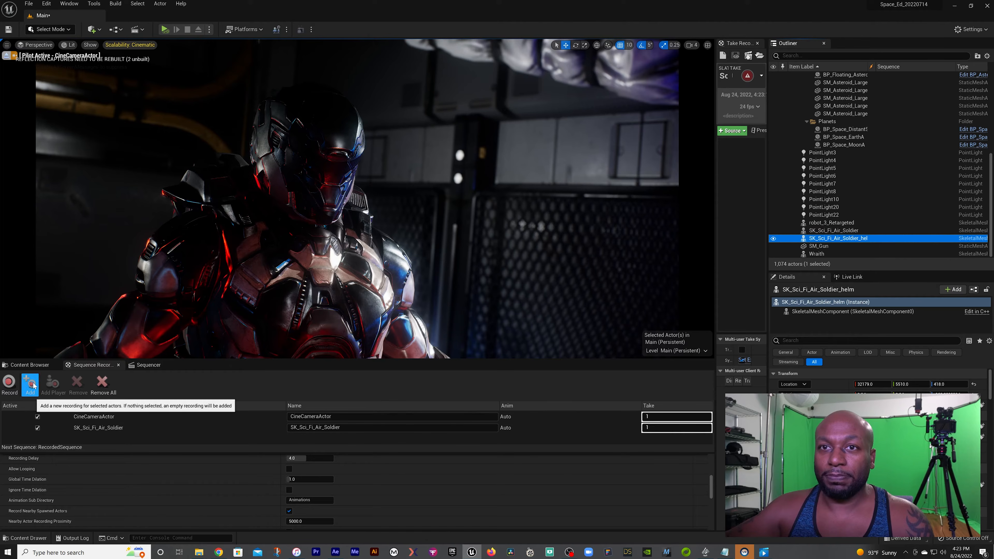
# Examine which CineCameraComponent properties are recorded under the recorder's Classes and Properties to Record settings.
pyautogui.scroll(-5, 134, 475)
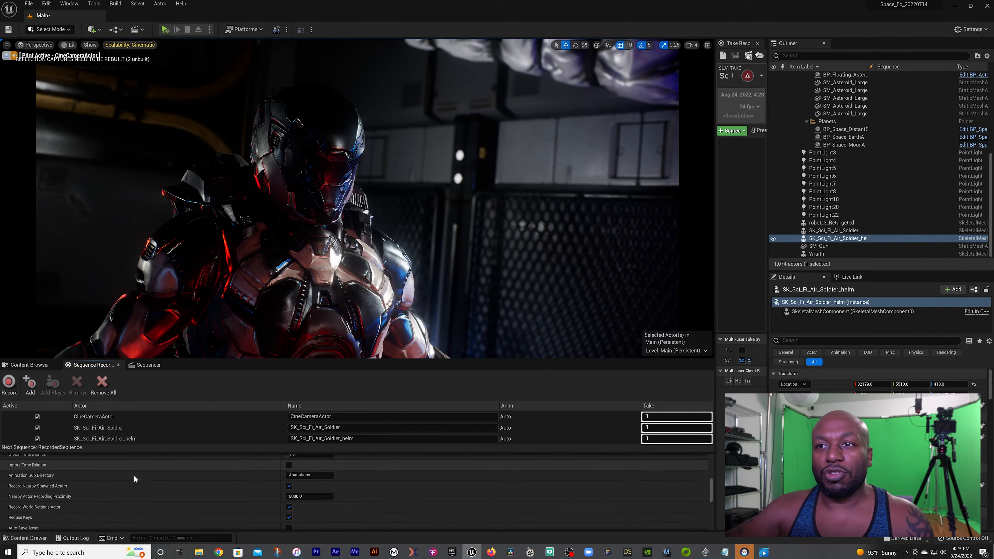
pyautogui.scroll(-5, 134, 475)
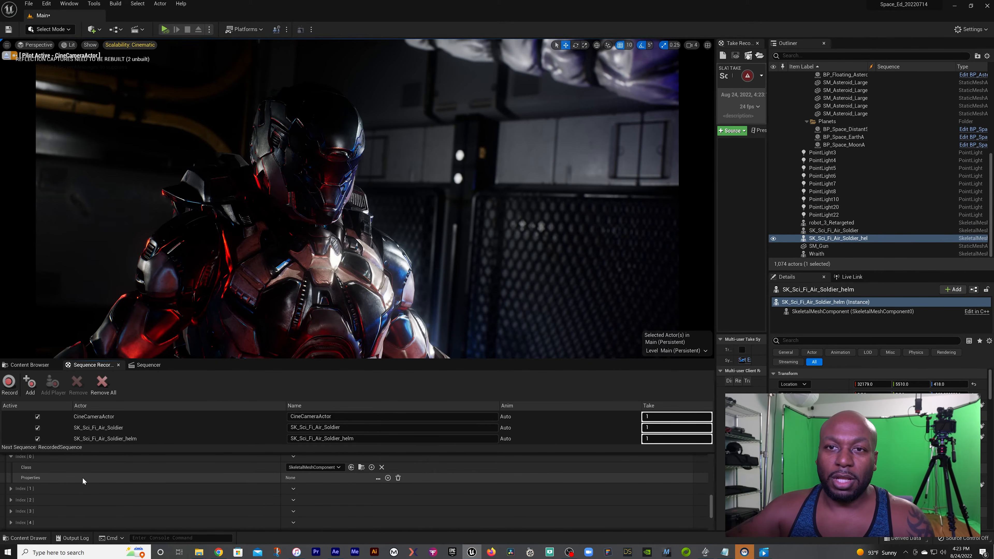
pyautogui.scroll(2, 83, 477)
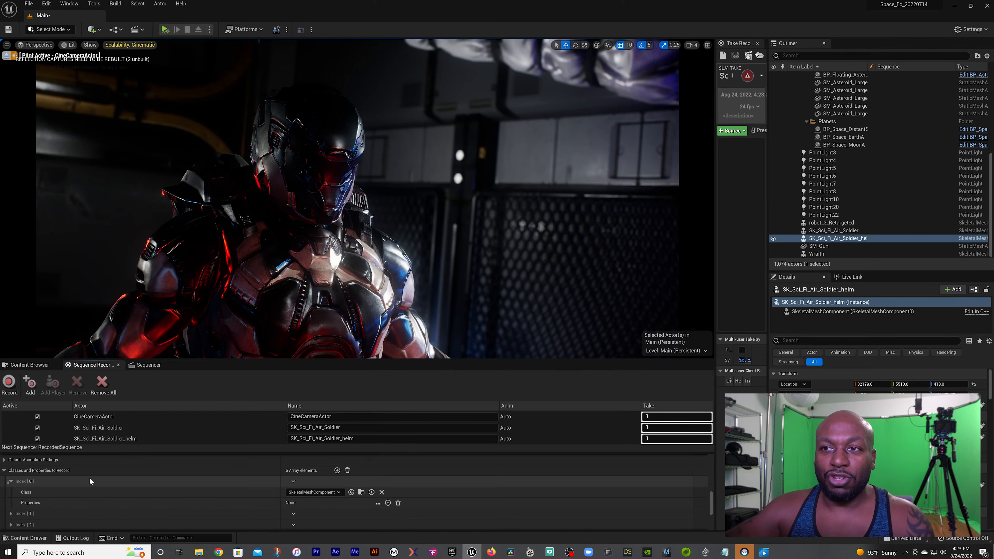
pyautogui.click(5, 471)
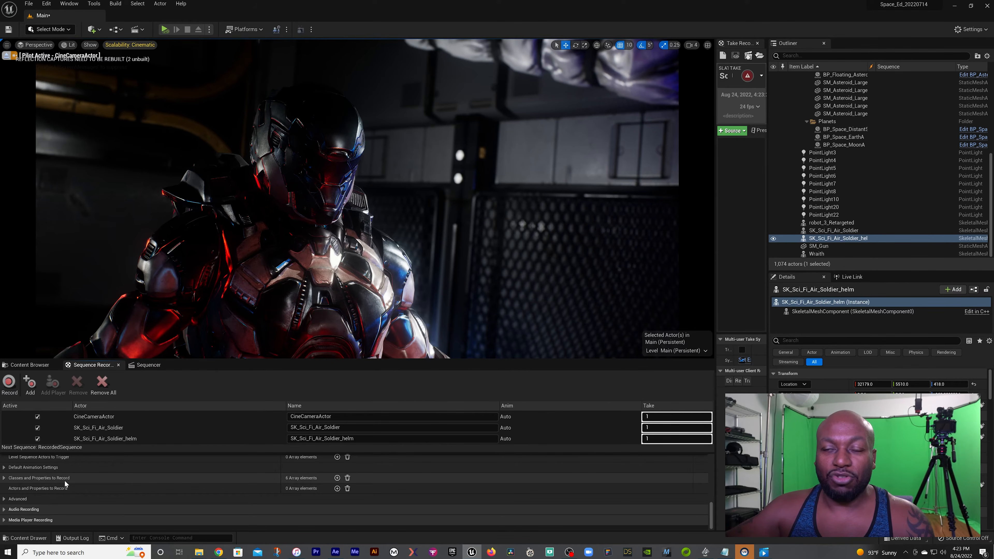
pyautogui.click(4, 478)
pyautogui.scroll(-4, 88, 498)
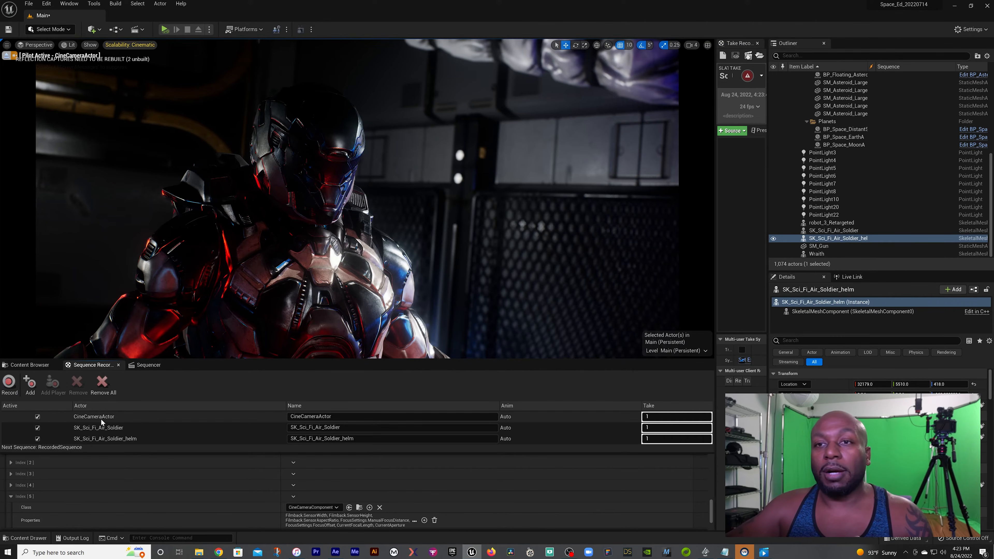
pyautogui.scroll(-2, 274, 501)
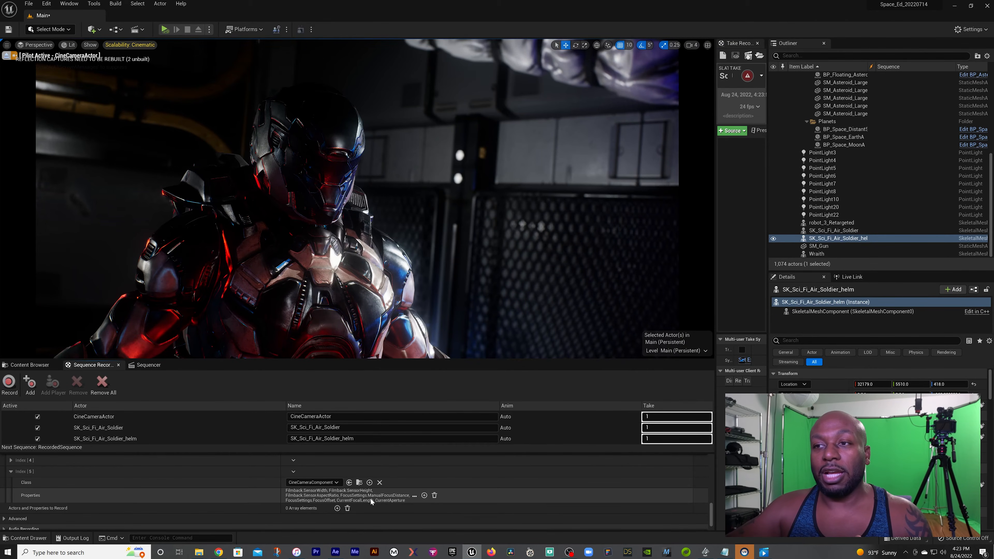
pyautogui.click(414, 496)
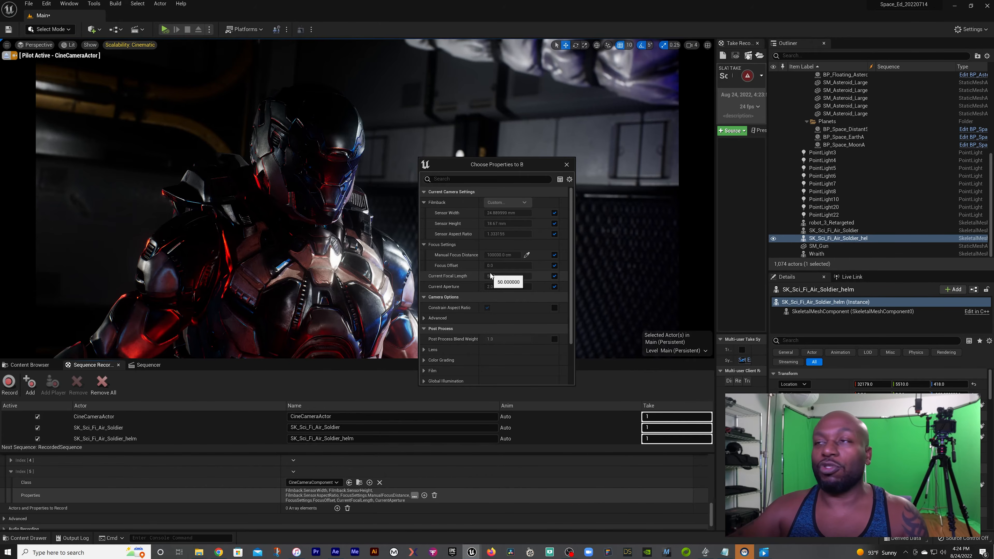
pyautogui.click(567, 165)
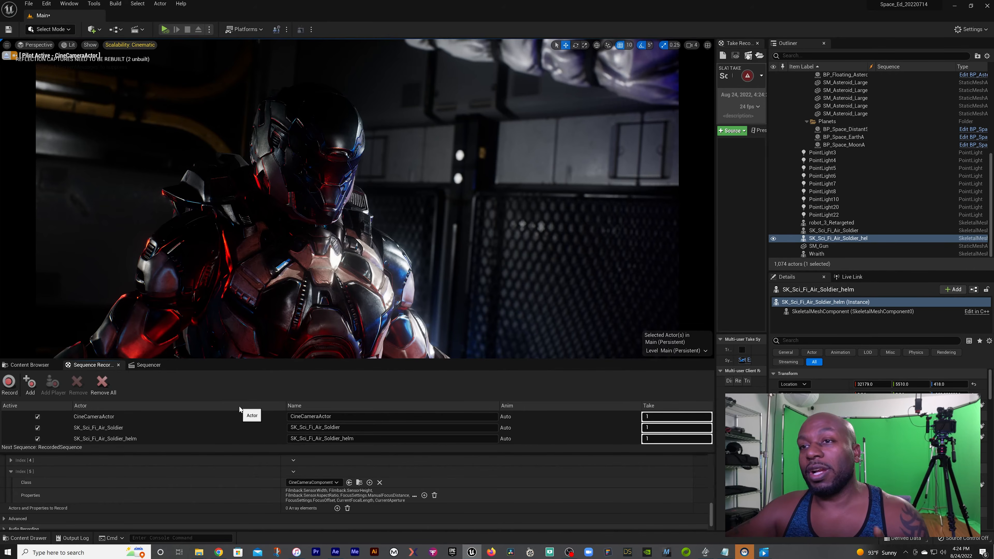
# Open the Dissolve_Helmet_1 level sequence from the Cinematics/Sequences/Dissolve_Helmet_1 folder.
pyautogui.click(33, 366)
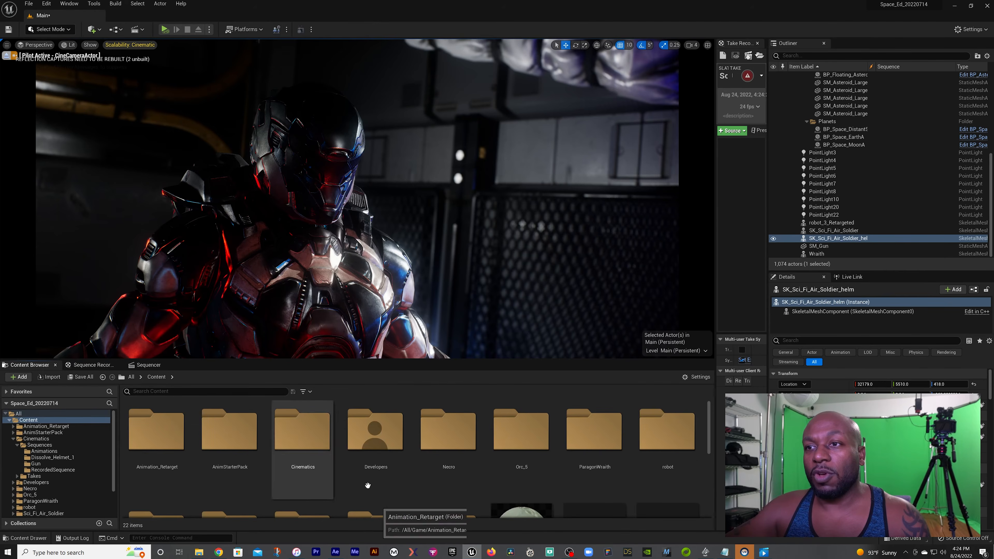
pyautogui.doubleClick(301, 442)
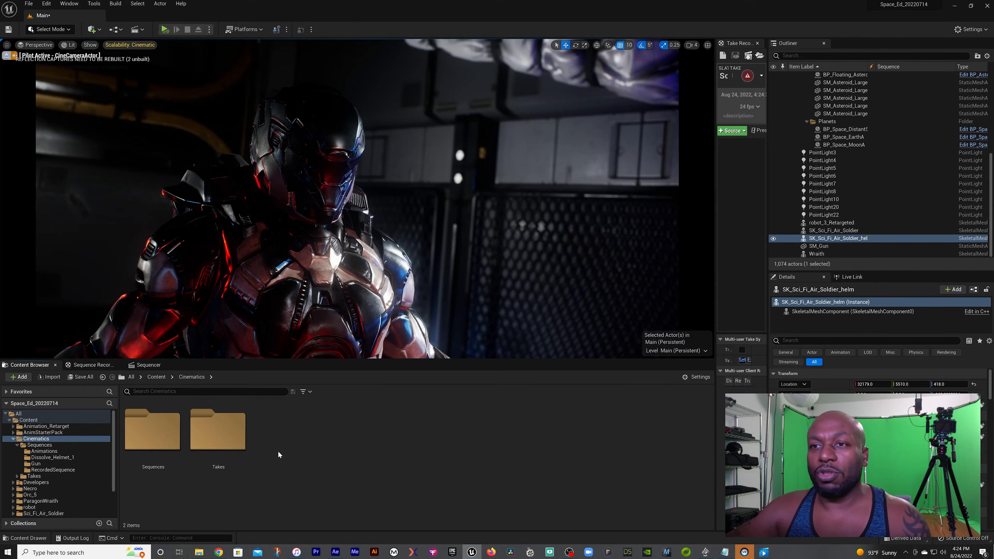
pyautogui.doubleClick(180, 440)
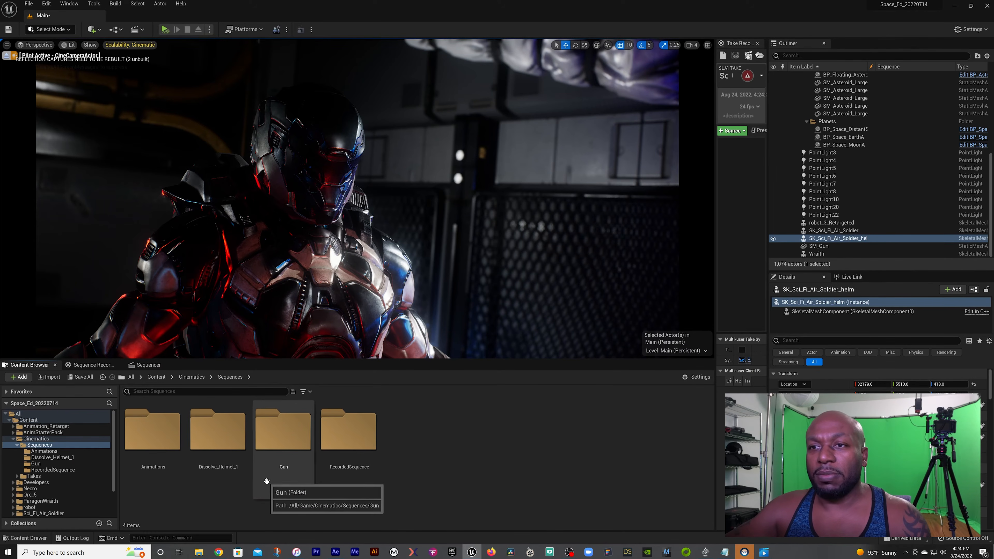
pyautogui.doubleClick(215, 438)
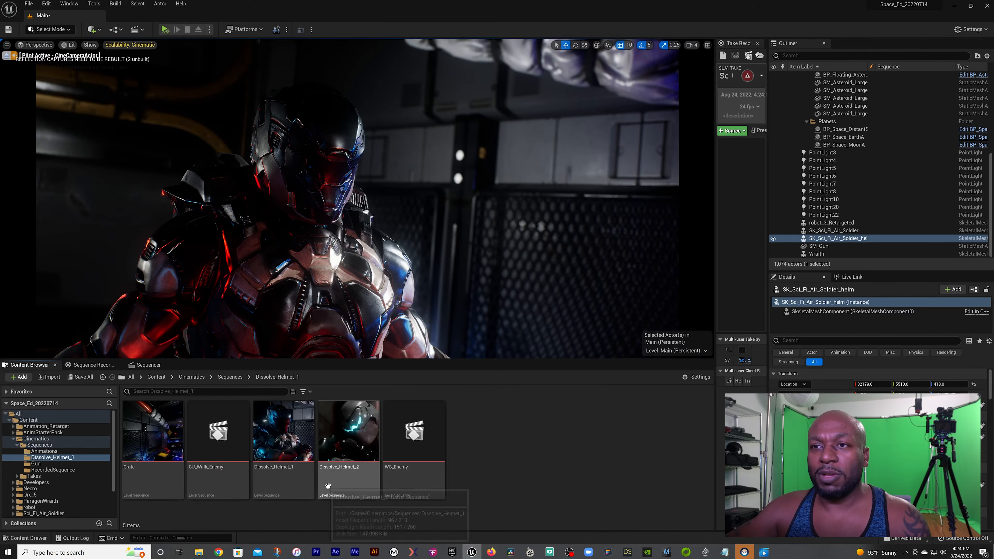
pyautogui.doubleClick(269, 441)
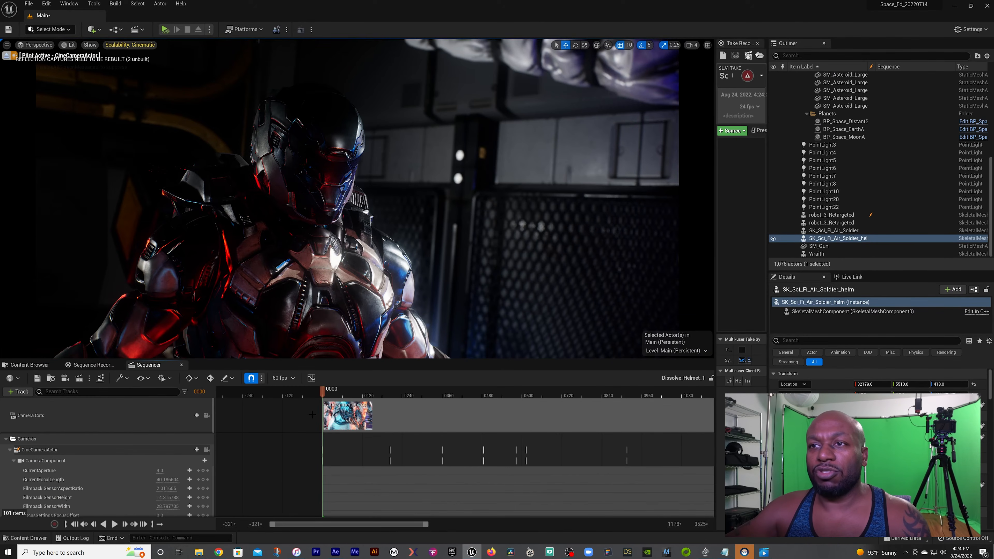
# View the scene through the sequence's CineCameraActor and scrub the full timeline to review the recorded animation.
pyautogui.click(206, 449)
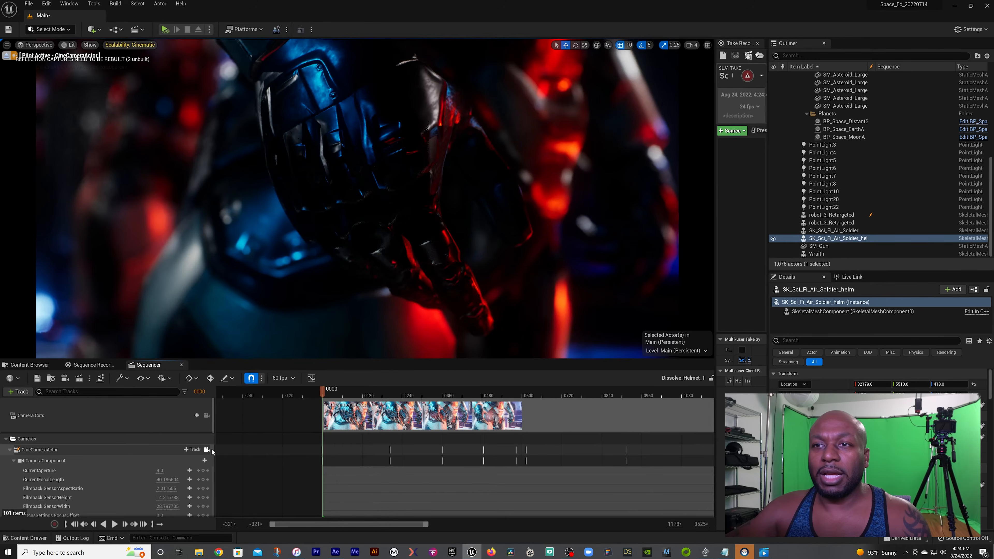
pyautogui.click(355, 393)
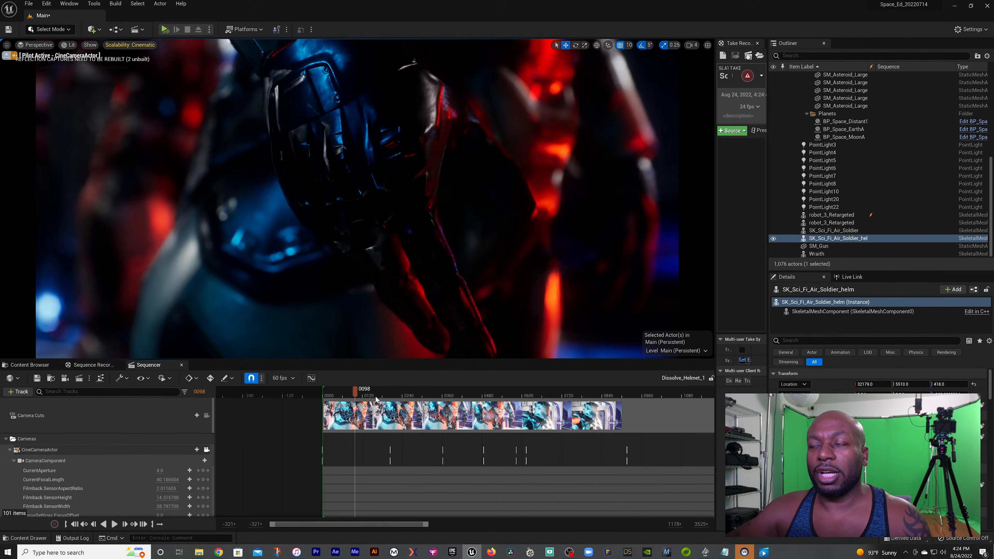
pyautogui.click(375, 396)
pyautogui.moveTo(426, 524); pyautogui.dragTo(684, 531)
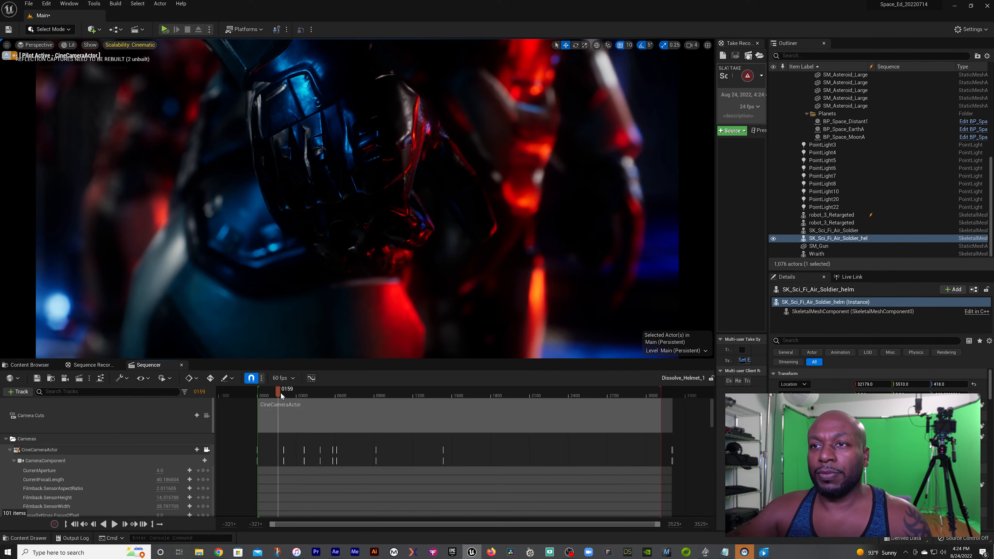
pyautogui.click(320, 393)
pyautogui.moveTo(362, 395); pyautogui.dragTo(537, 396)
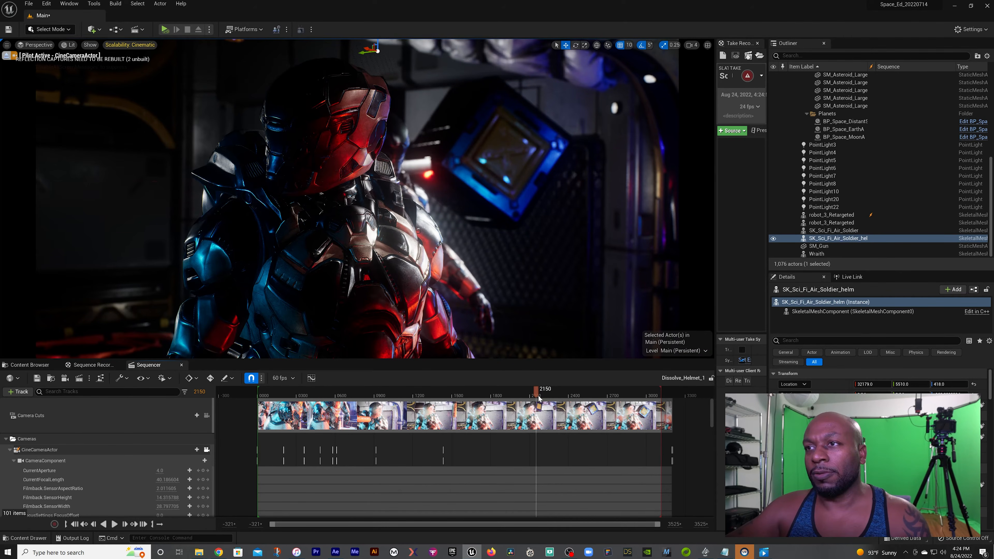
pyautogui.click(578, 395)
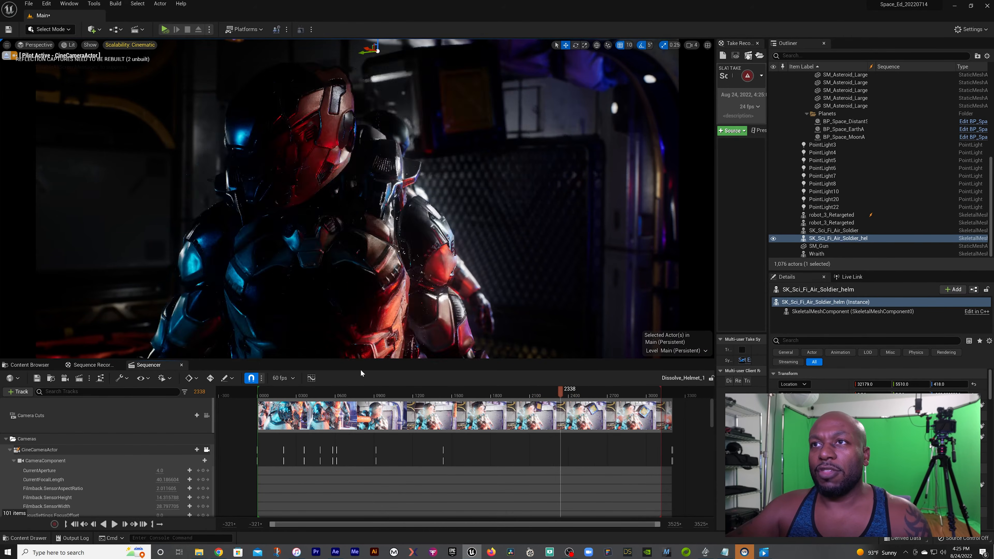
pyautogui.click(360, 390)
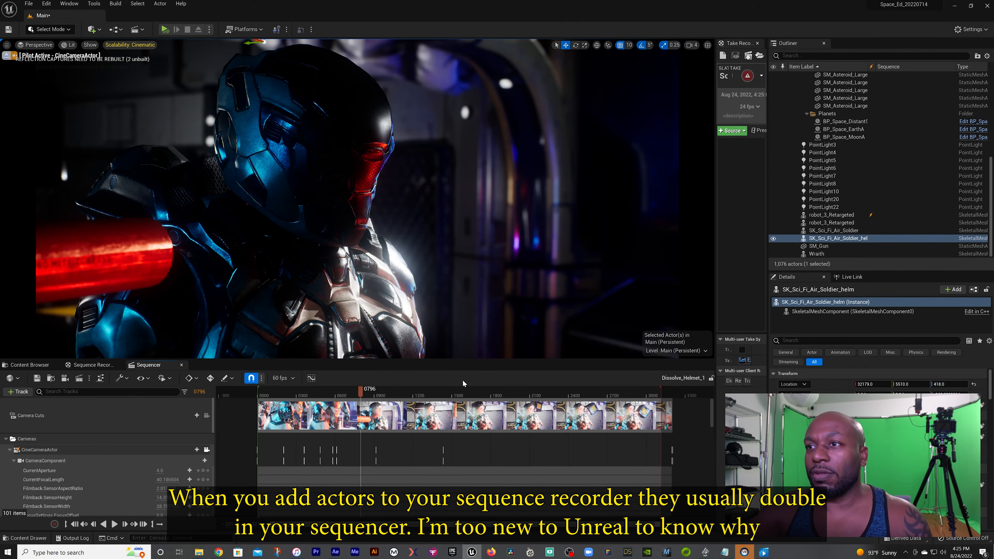
pyautogui.click(498, 394)
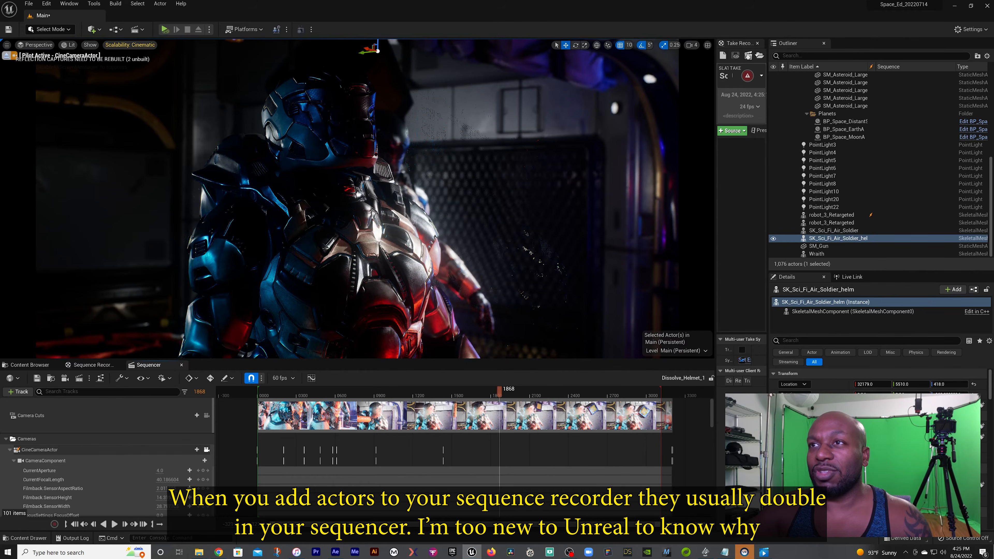
# Lower the duplicate SK_Sci_Fi_Air_Soldier out of the shot to a Z location of 38, and scrub the sequence to check it.
pyautogui.click(421, 205)
pyautogui.moveTo(947, 383); pyautogui.dragTo(896, 383)
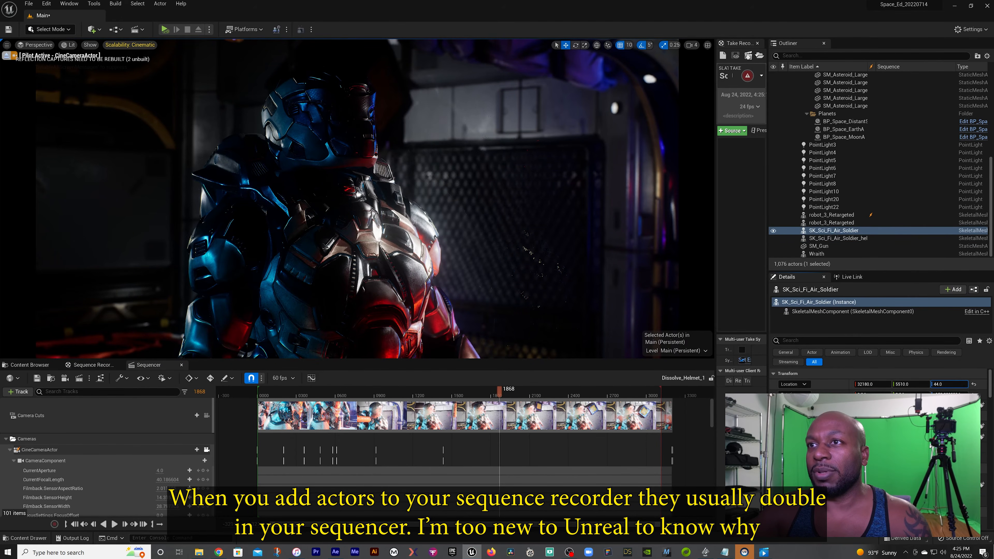
pyautogui.click(431, 390)
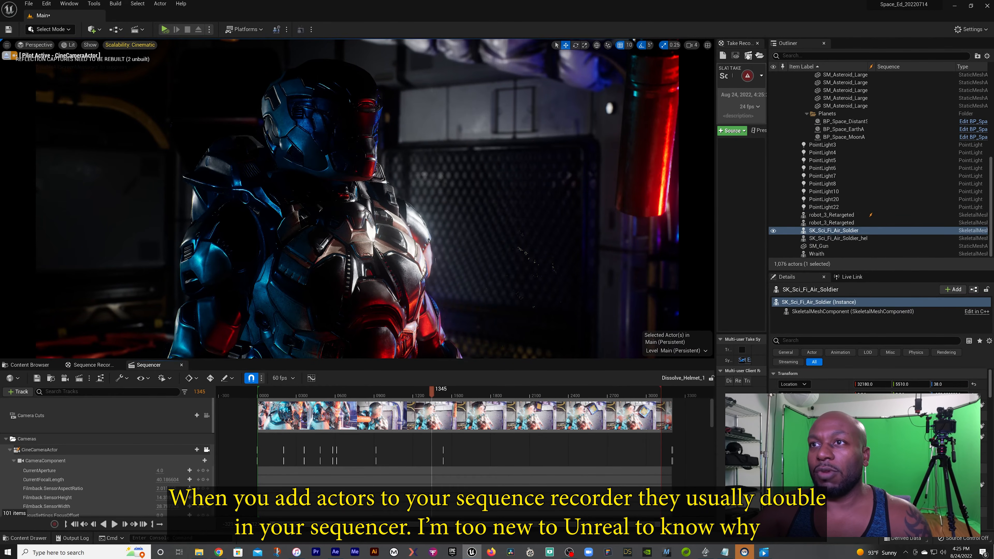
pyautogui.click(372, 235)
pyautogui.moveTo(432, 390); pyautogui.dragTo(594, 387)
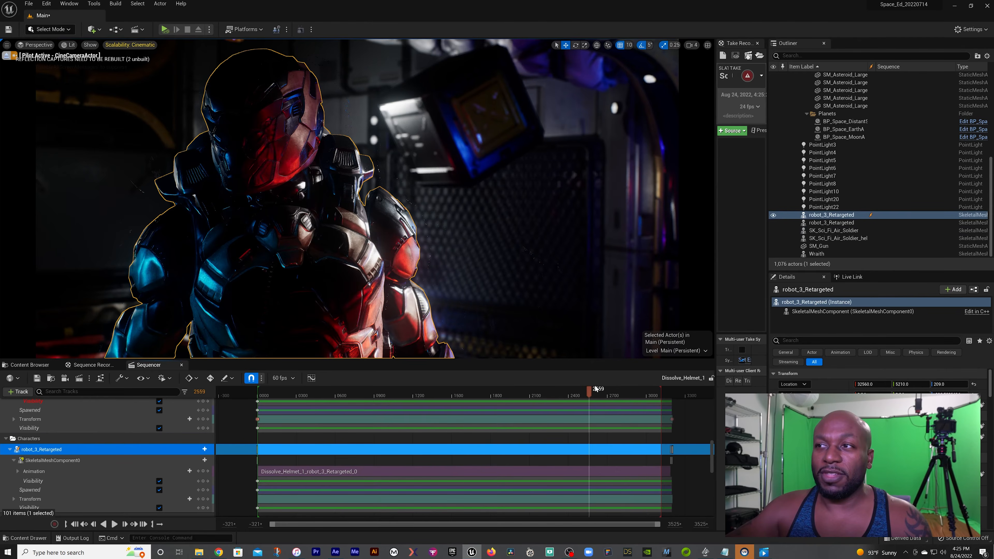
# Send Dissolve_Helmet_1 to the Movie Render Queue and replace its .jpg export with a .png Sequence [8bit] export.
pyautogui.click(79, 378)
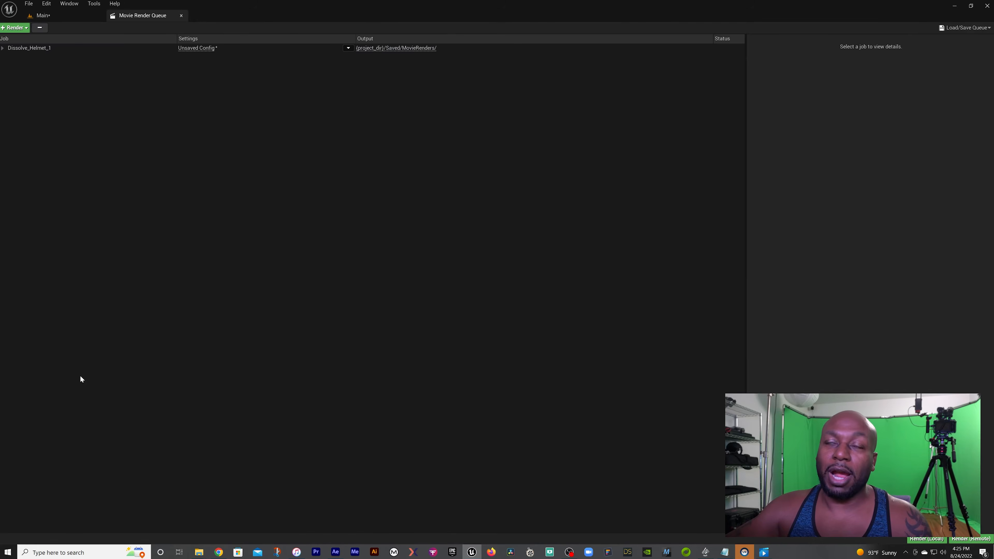
pyautogui.click(196, 48)
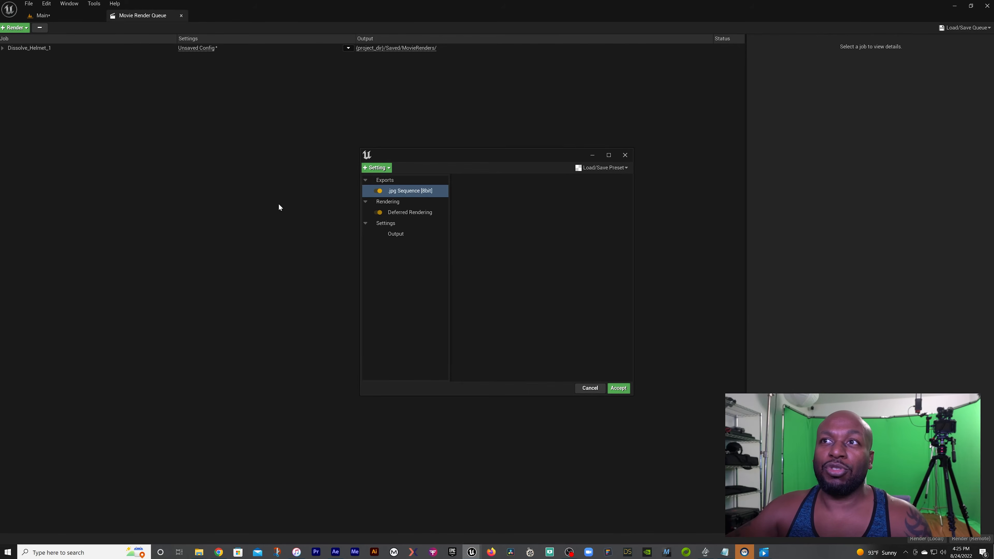
pyautogui.click(398, 192)
pyautogui.press('Delete')
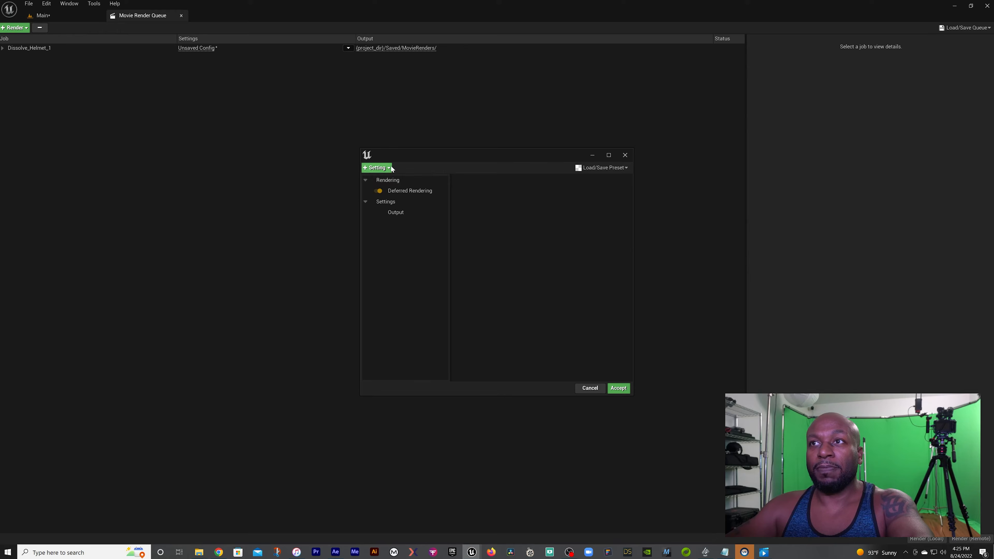
pyautogui.click(376, 167)
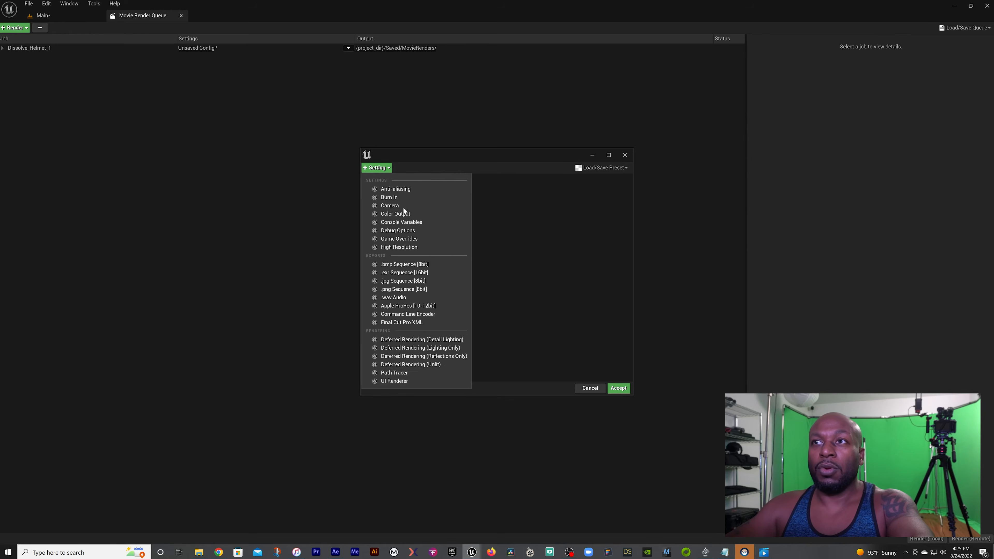
pyautogui.click(402, 289)
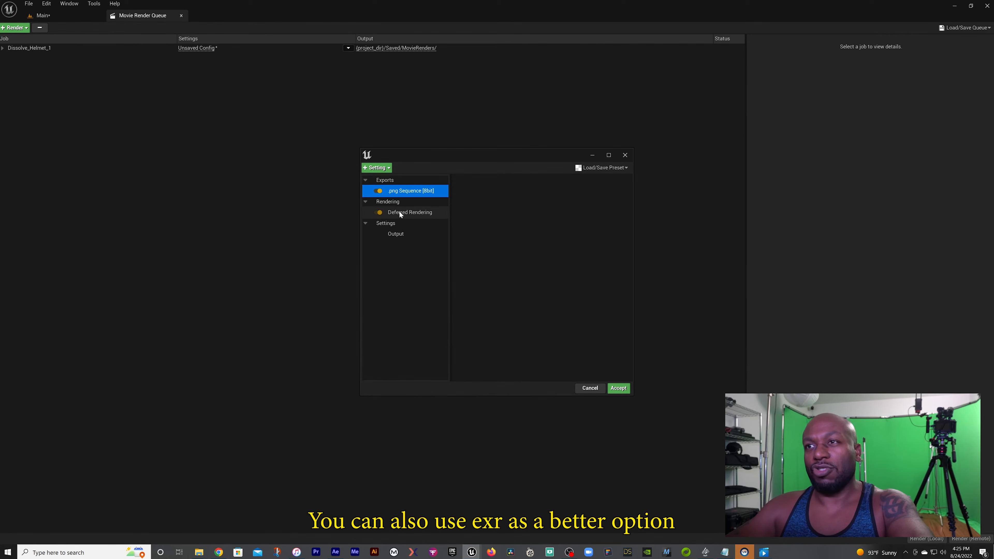
# Set the render's output resolution to 4096 by 2160.
pyautogui.click(392, 236)
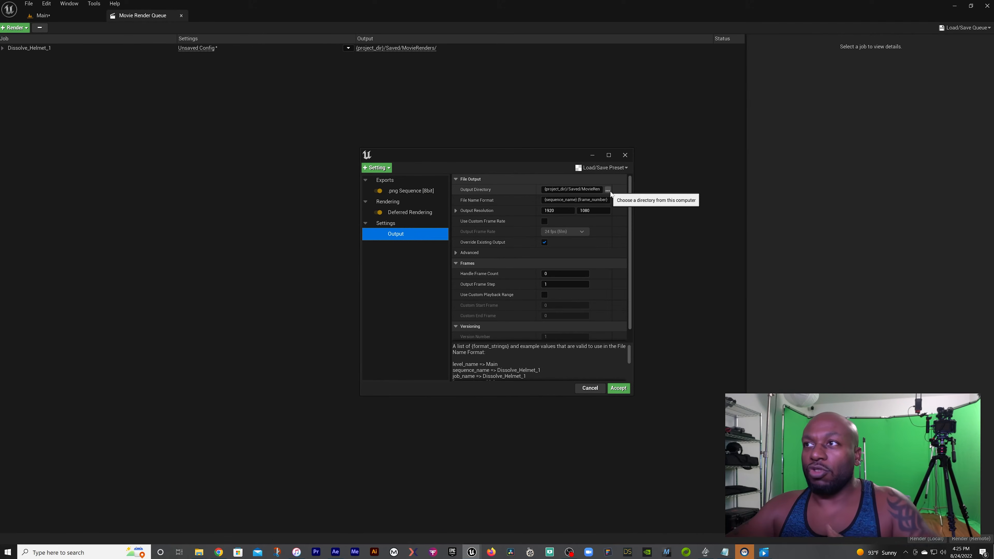
pyautogui.click(554, 210)
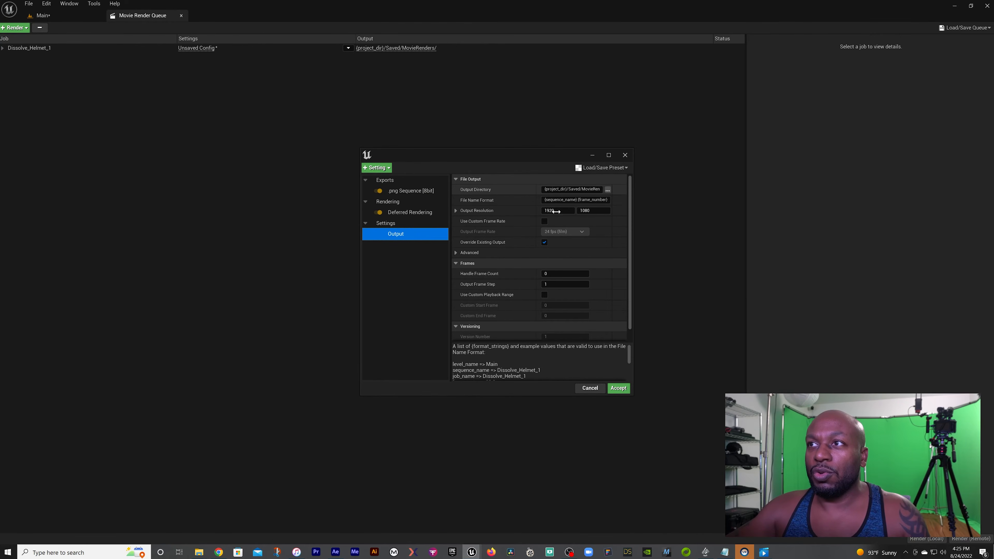
pyautogui.write('4096')
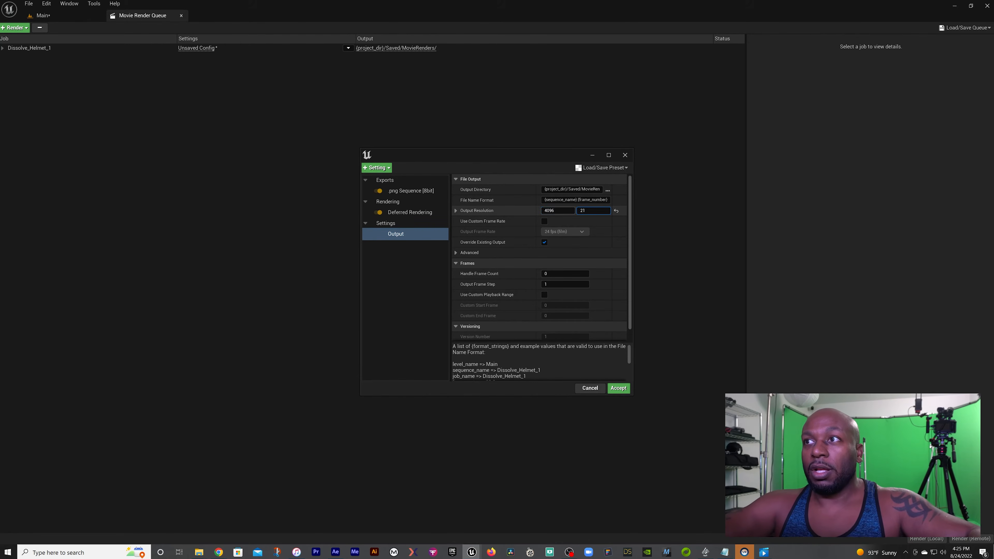
pyautogui.write('2160')
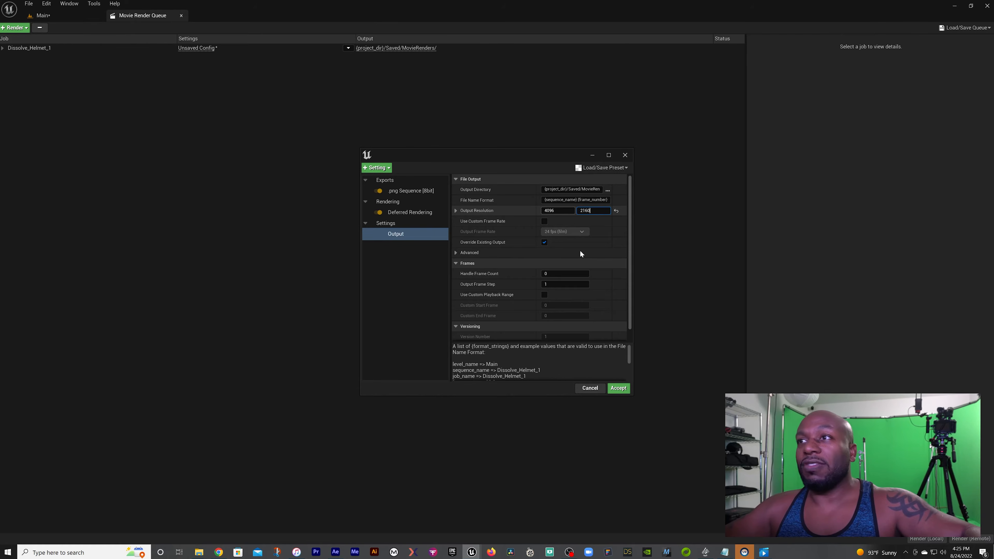
# Enable a custom frame rate of 60 fps for the render output and accept the render settings.
pyautogui.click(545, 222)
pyautogui.click(544, 222)
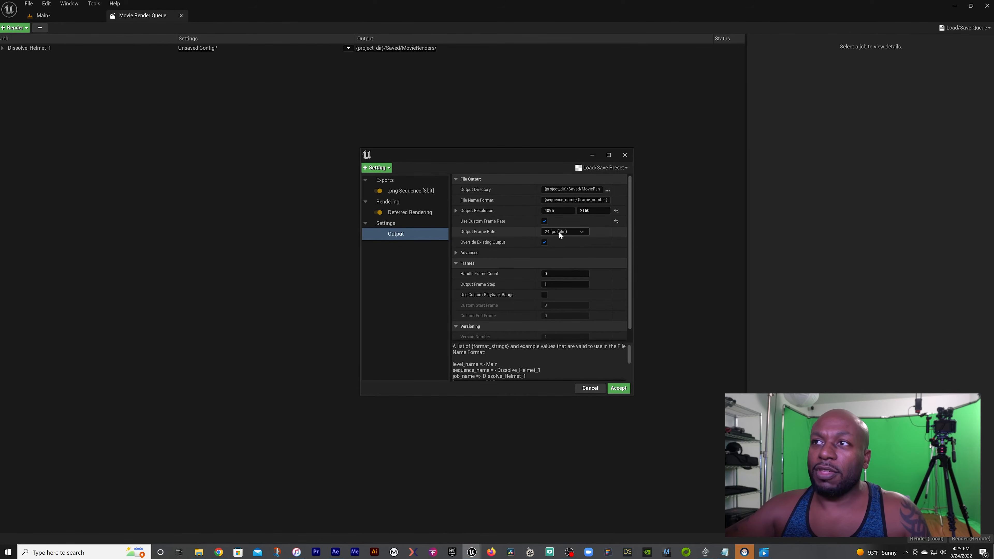
pyautogui.click(558, 232)
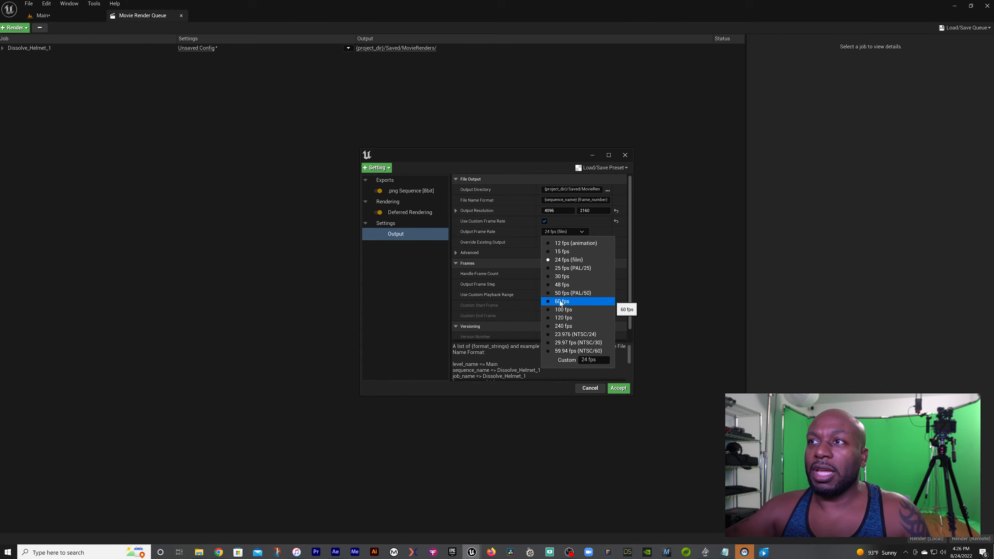
pyautogui.click(560, 302)
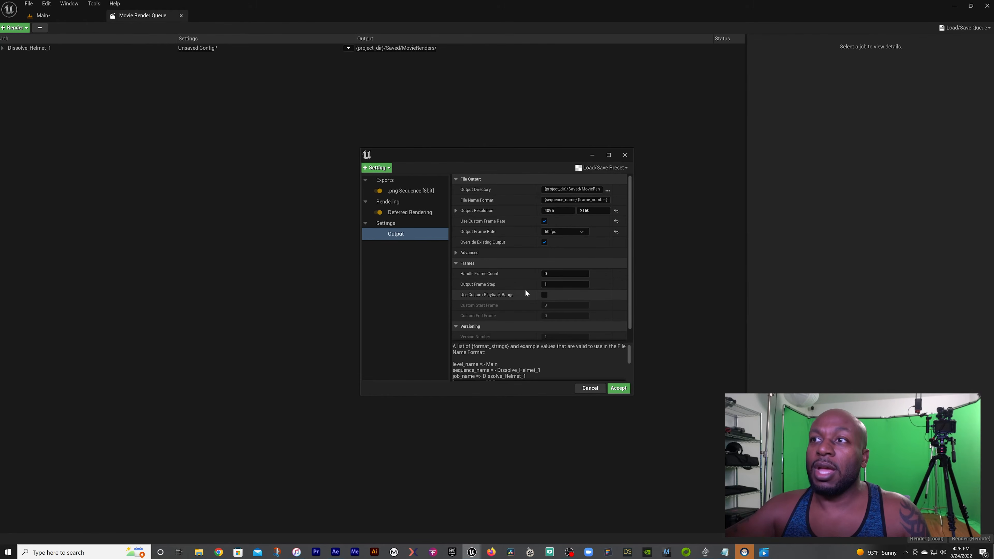
pyautogui.scroll(-1, 531, 287)
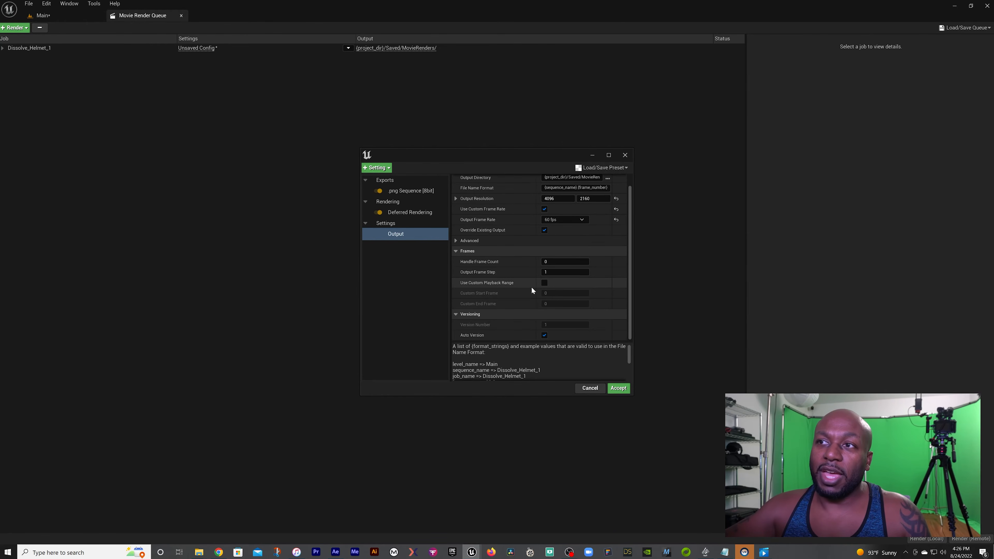
pyautogui.click(618, 388)
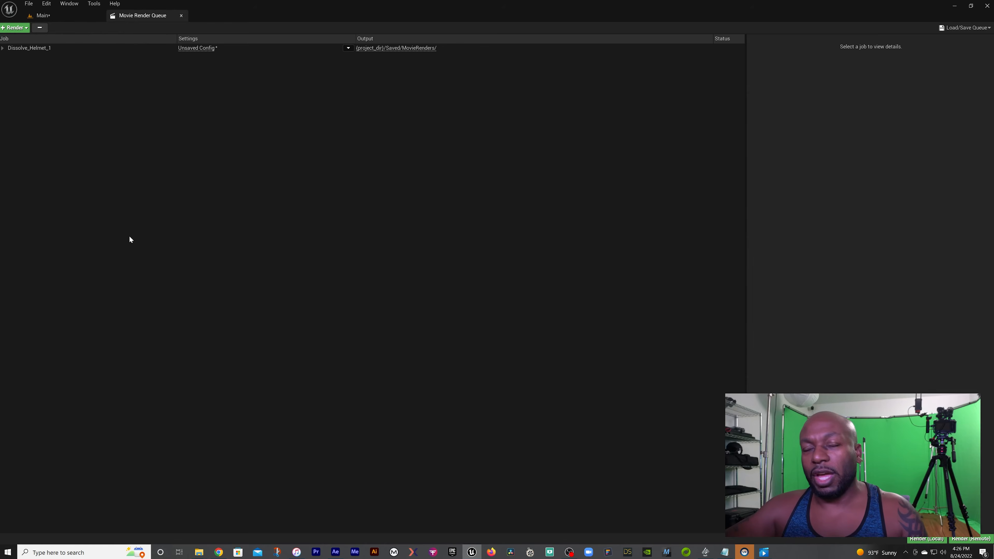
# Return to the Main level and scrub through the Dissolve_Helmet_1 sequence to review the helmeted character's shot.
pyautogui.click(61, 17)
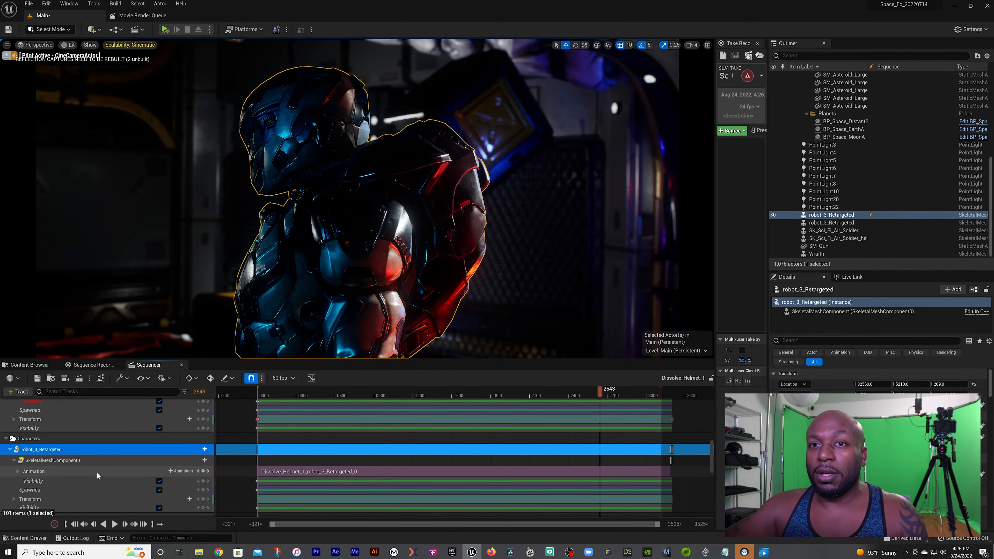
pyautogui.click(311, 393)
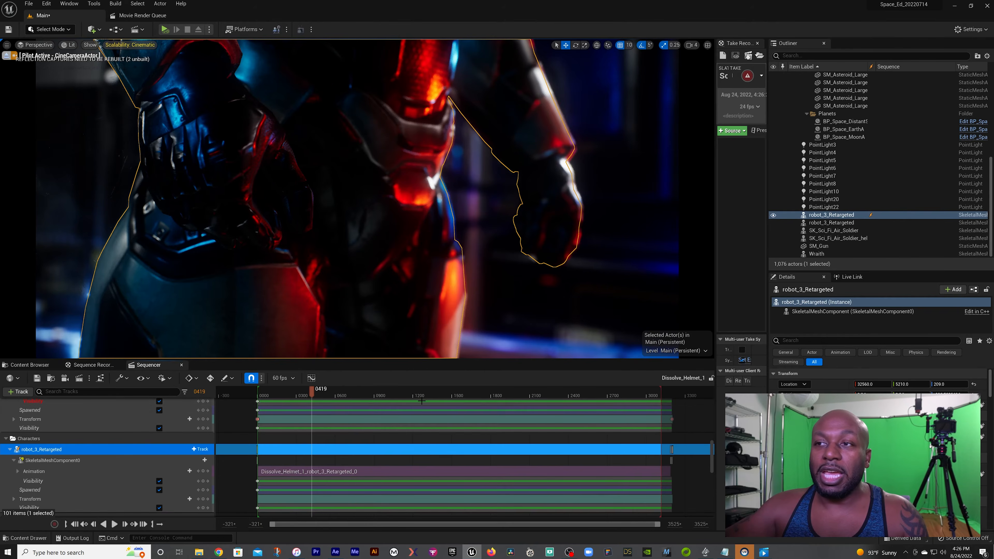
pyautogui.click(482, 395)
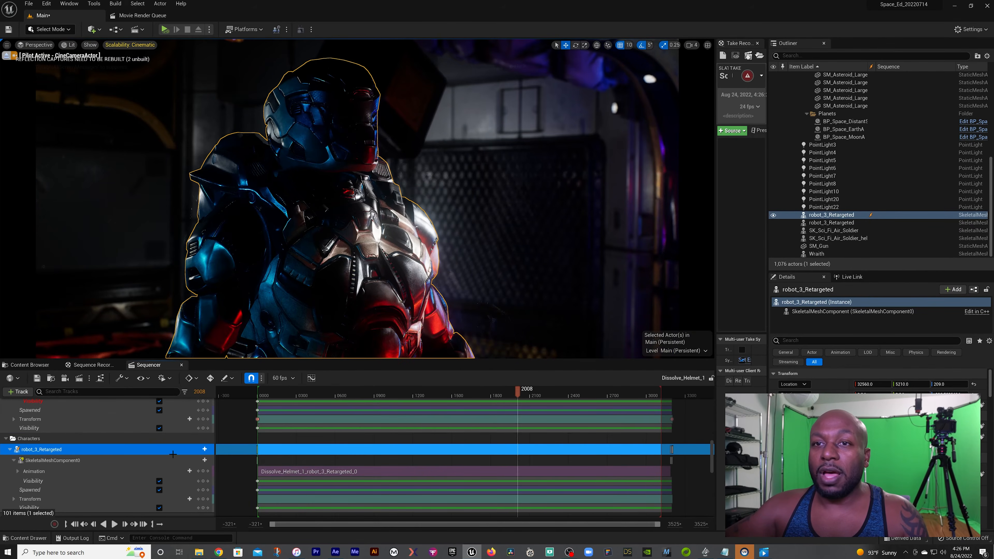
pyautogui.click(422, 393)
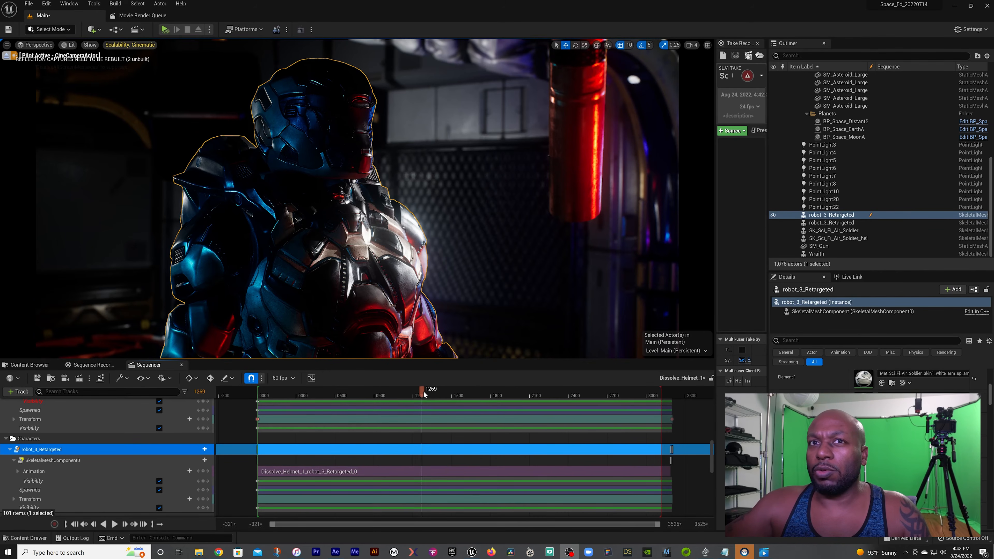
pyautogui.moveTo(421, 391); pyautogui.dragTo(397, 392)
pyautogui.click(434, 395)
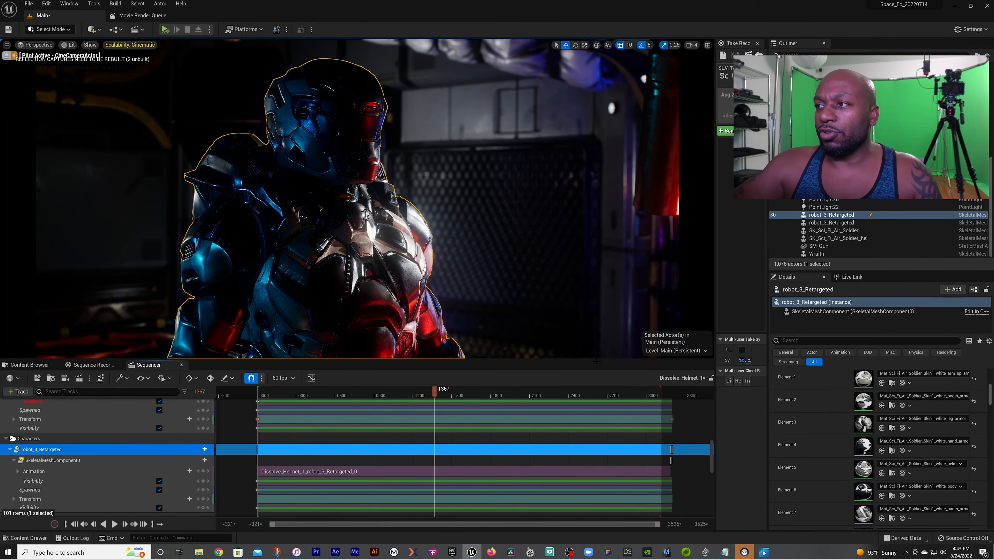
# Assign the M_Orc_5_Body material to Element 5, the helmet of robot_3_Retargeted, and scrub the sequence to check the character.
pyautogui.click(944, 465)
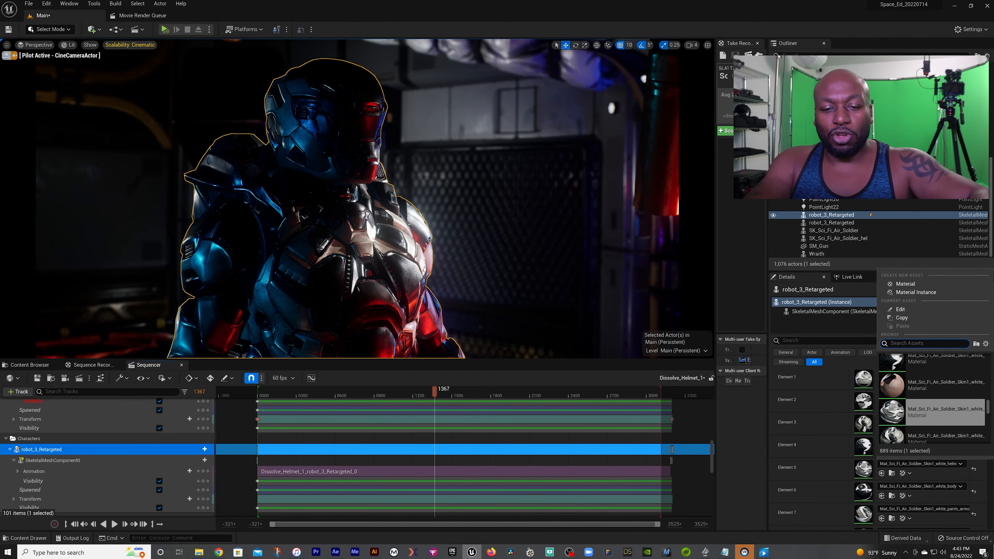
pyautogui.write('orc')
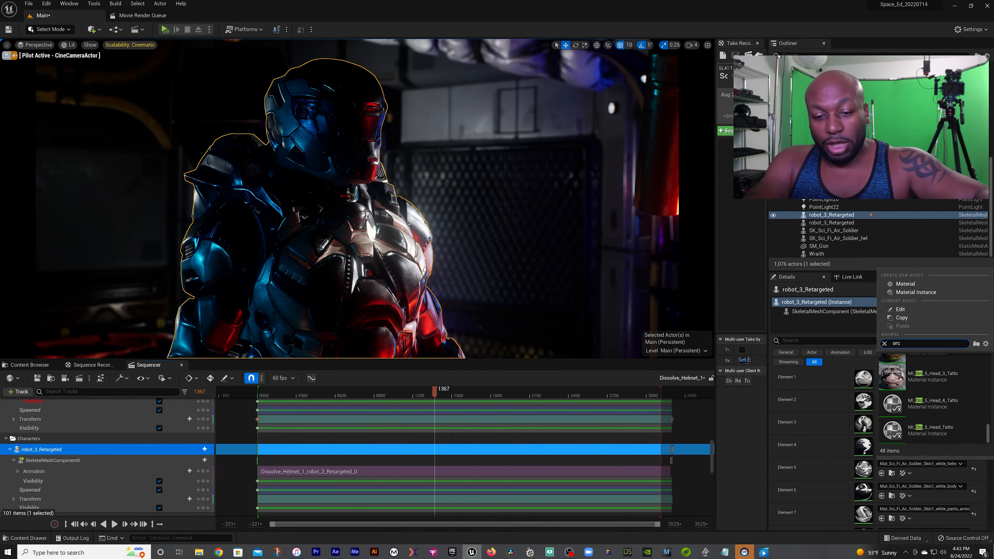
pyautogui.write('_5_body')
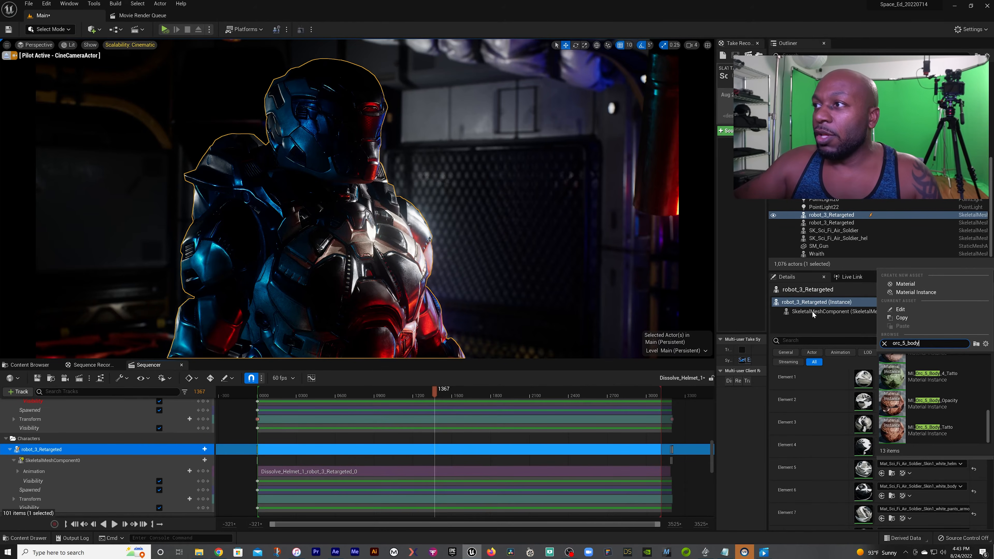
pyautogui.scroll(5, 938, 397)
pyautogui.scroll(3, 937, 397)
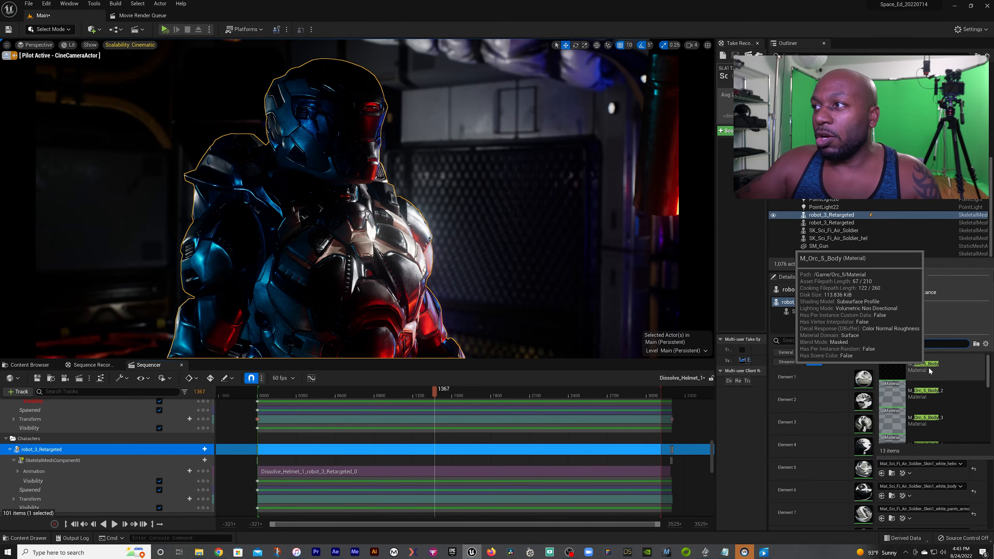
pyautogui.click(930, 369)
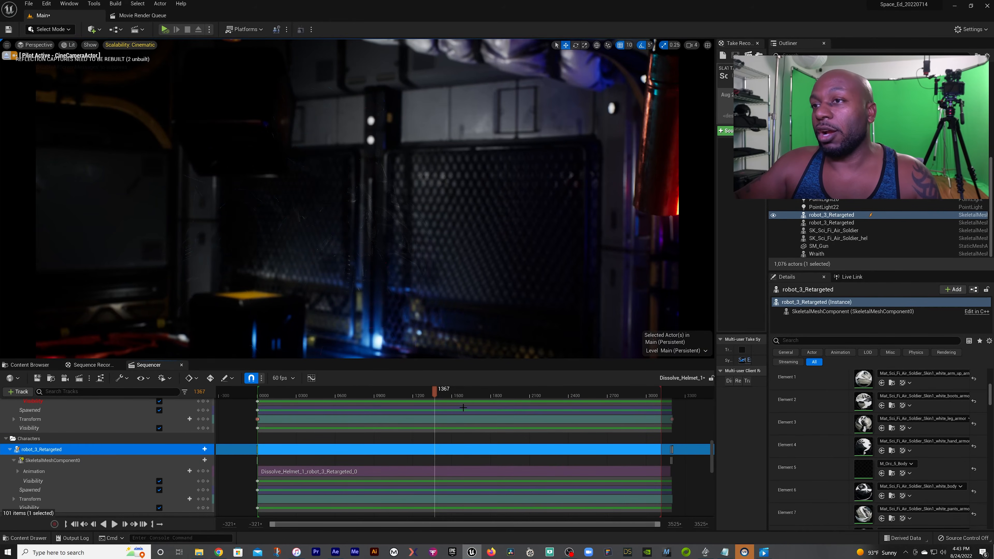
pyautogui.click(441, 393)
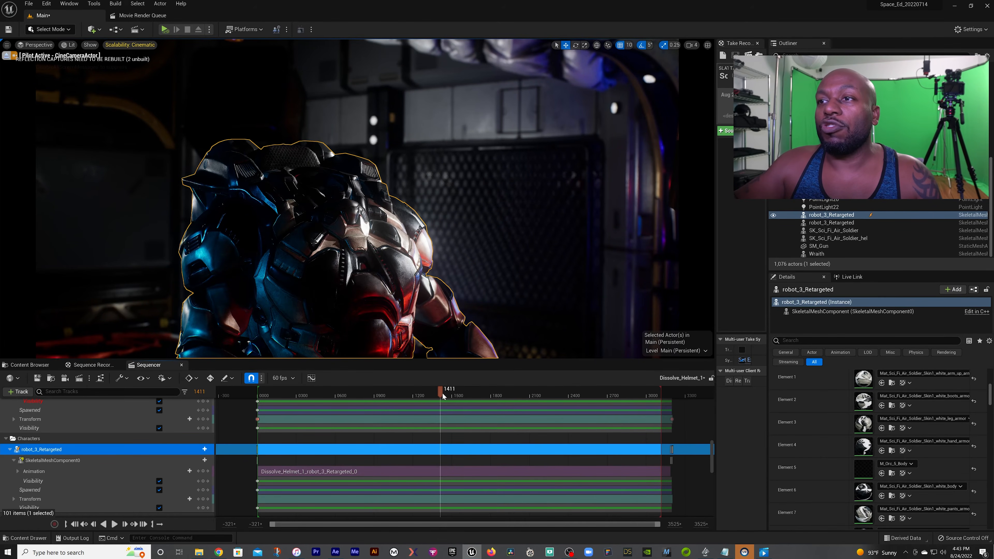
pyautogui.moveTo(479, 400); pyautogui.dragTo(419, 392)
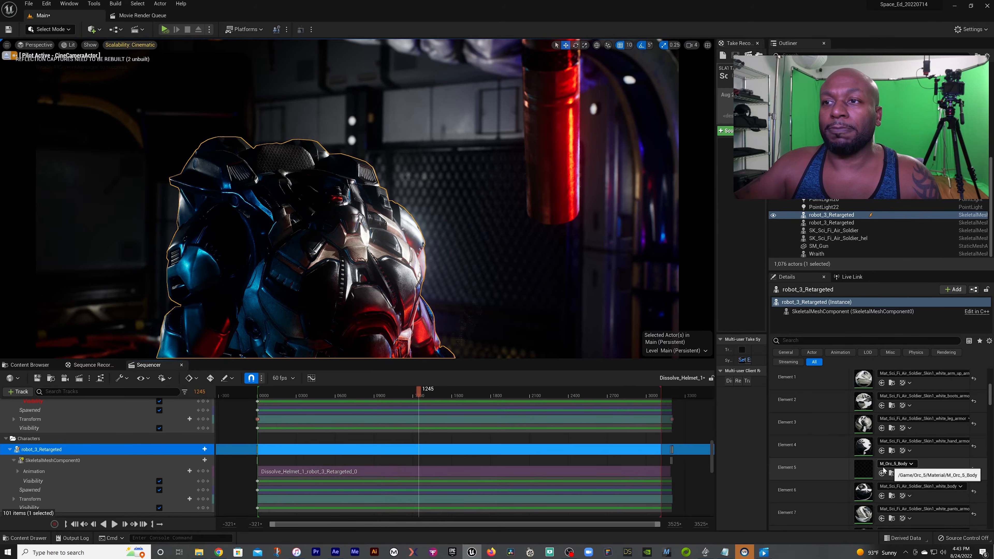
pyautogui.click(432, 394)
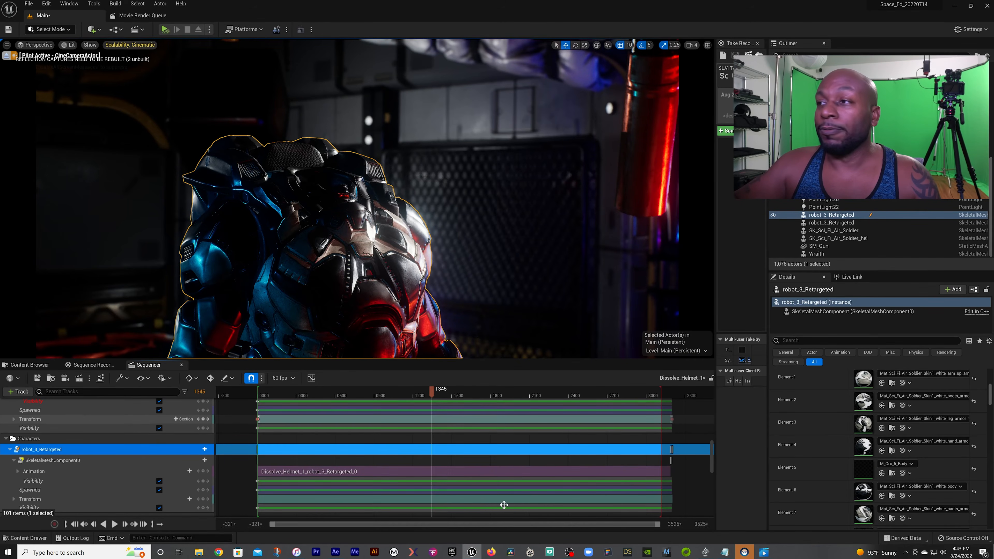
# Replace the helmet material in Element 5 with TranslucentLaserPointerMaterialInst and scrub the sequence to check the helmet.
pyautogui.click(905, 465)
pyautogui.scroll(-10, 931, 403)
pyautogui.scroll(-10, 931, 403)
pyautogui.moveTo(987, 439); pyautogui.dragTo(992, 382)
pyautogui.scroll(2, 948, 394)
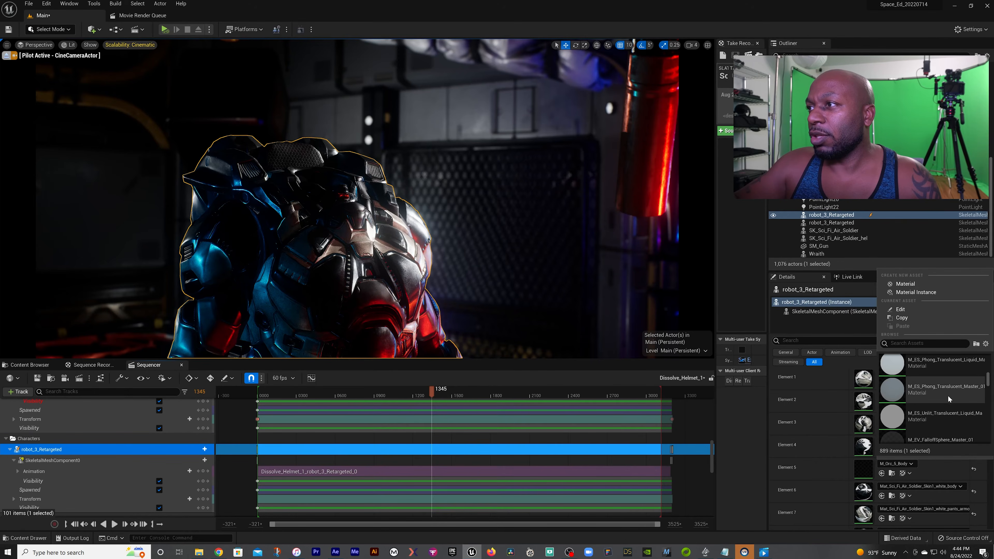
pyautogui.scroll(-3, 948, 408)
pyautogui.scroll(-4, 948, 410)
pyautogui.scroll(-5, 947, 410)
pyautogui.scroll(-5, 947, 410)
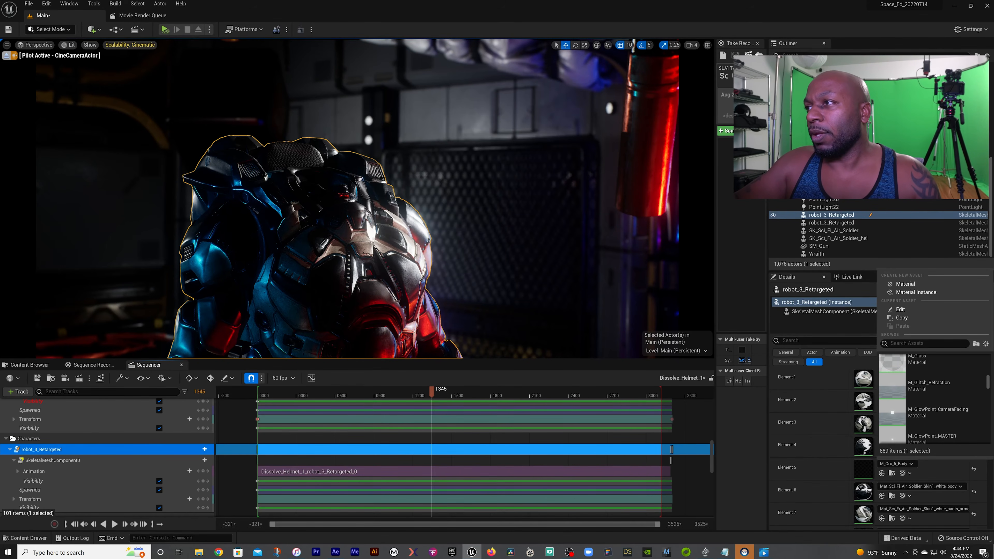
pyautogui.write('tr')
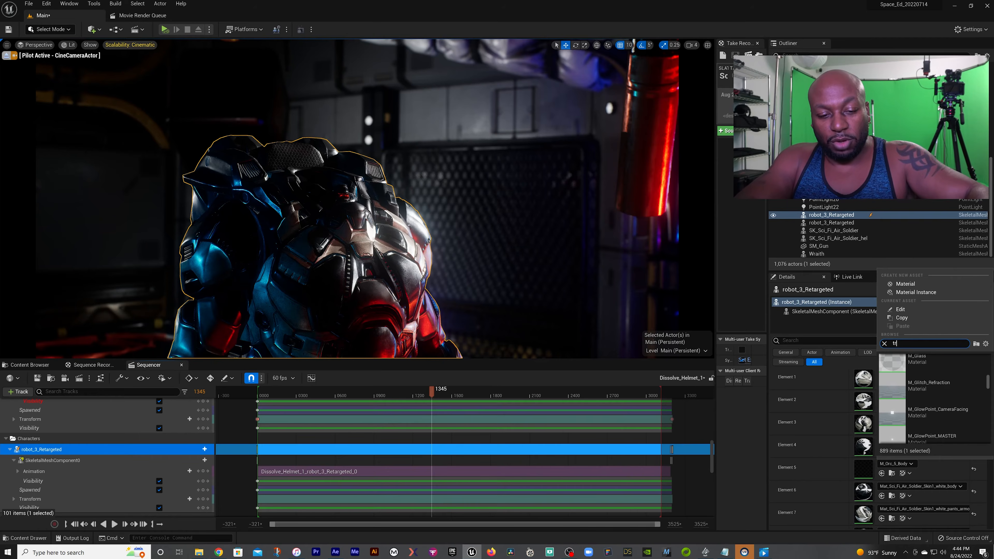
pyautogui.write('an')
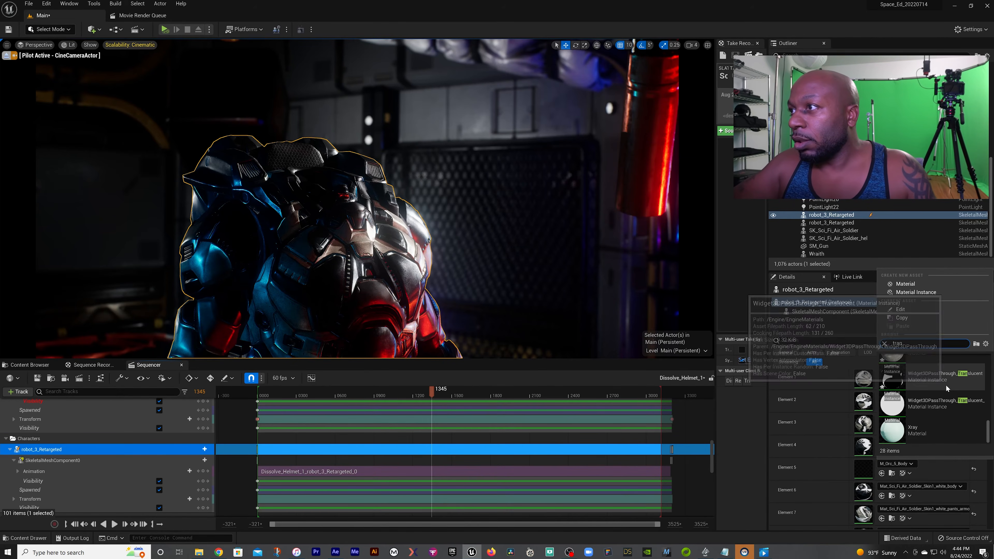
pyautogui.scroll(3, 946, 384)
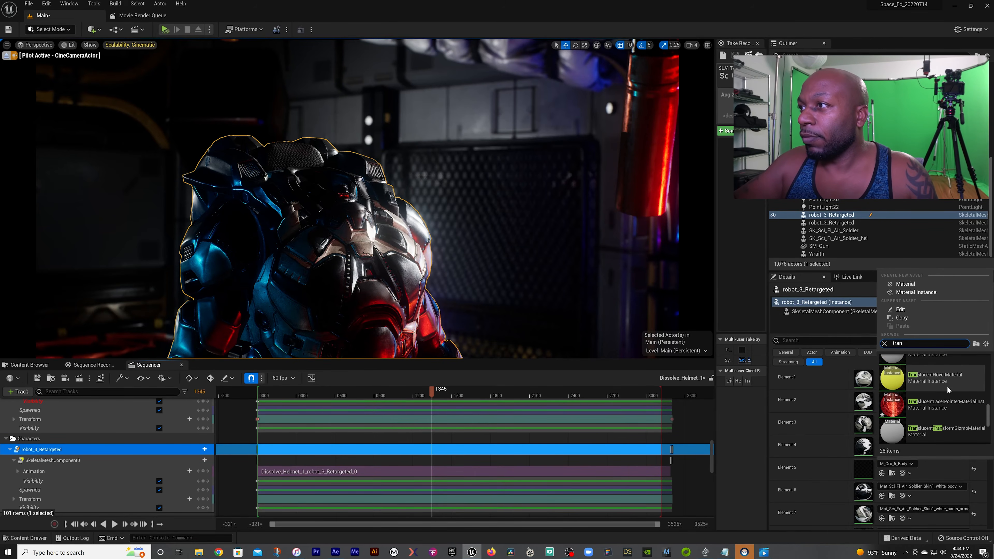
pyautogui.click(953, 402)
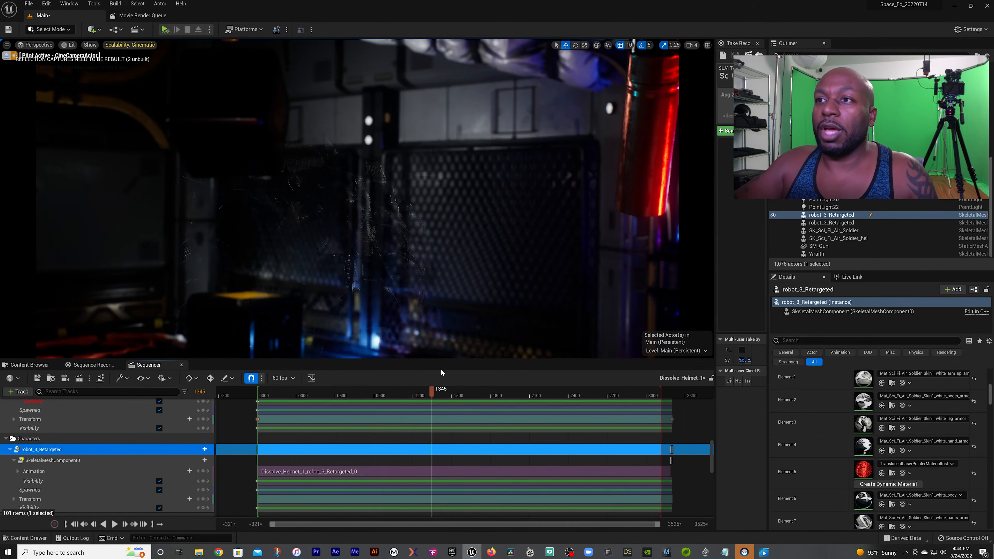
pyautogui.moveTo(429, 393); pyautogui.dragTo(450, 394)
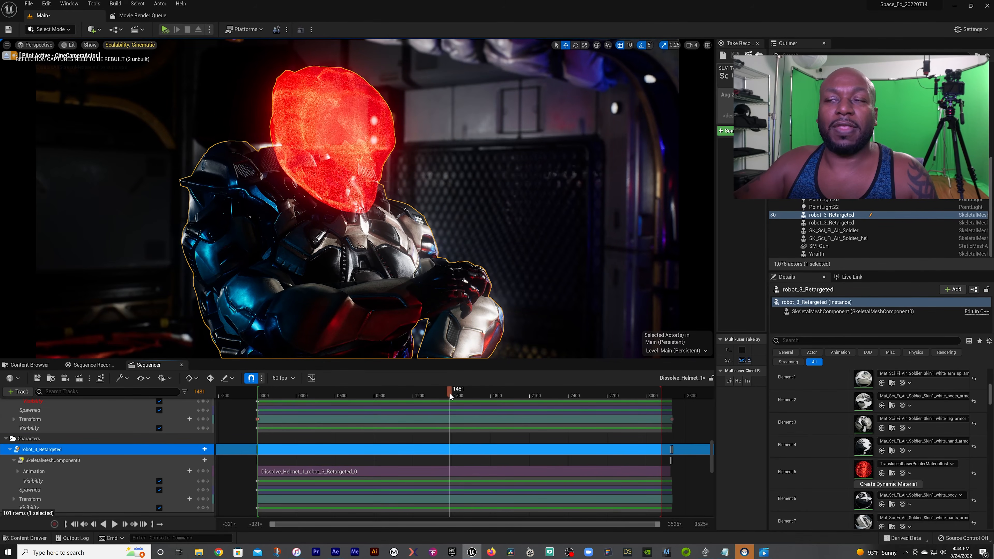
pyautogui.moveTo(450, 393)
pyautogui.mouseDown()
pyautogui.moveTo(516, 394)
pyautogui.moveTo(446, 392)
pyautogui.mouseUp()
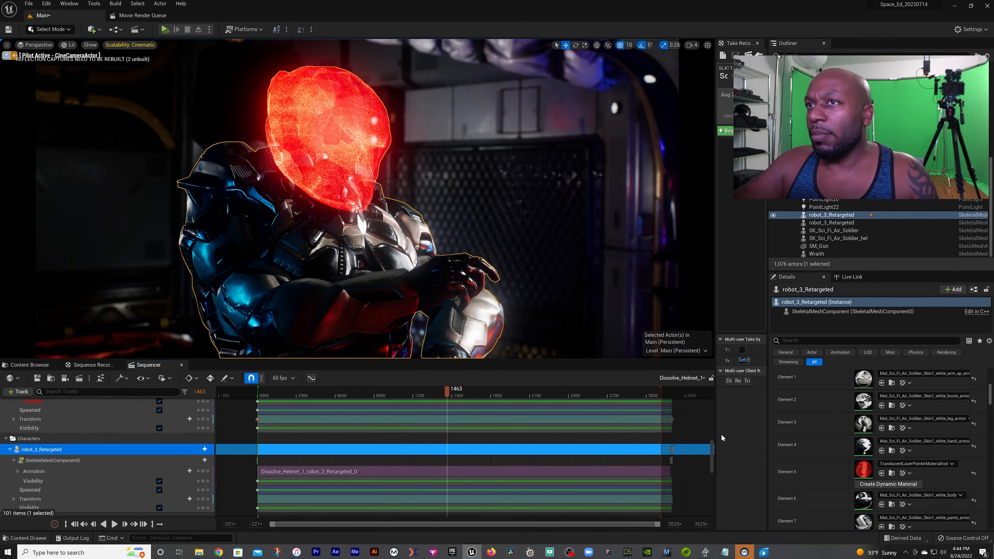
# Reset the Element 5 helmet material to its default, undo the reset, and check the helmet further along the timeline.
pyautogui.scroll(-1, 903, 515)
pyautogui.scroll(-6, 903, 514)
pyautogui.scroll(-2, 889, 496)
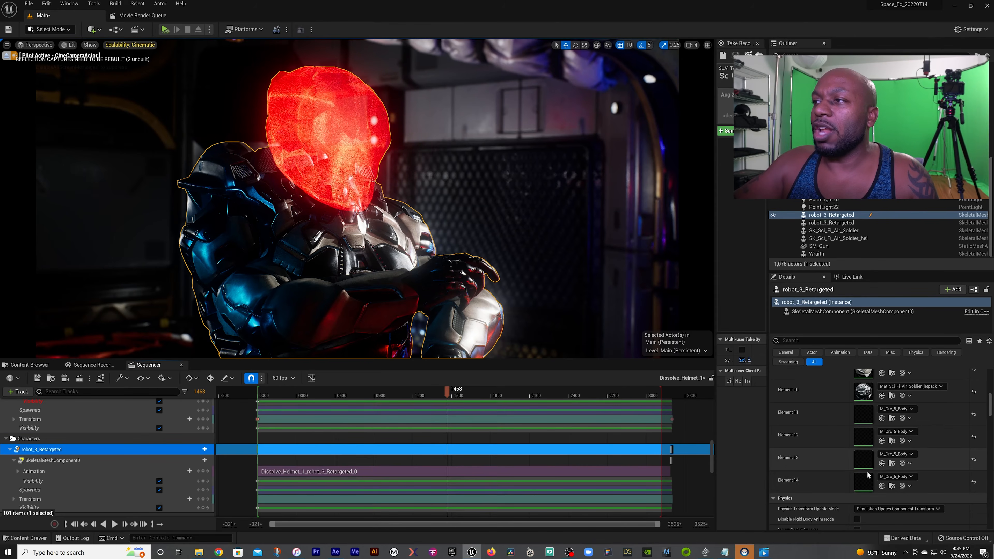
pyautogui.scroll(5, 901, 441)
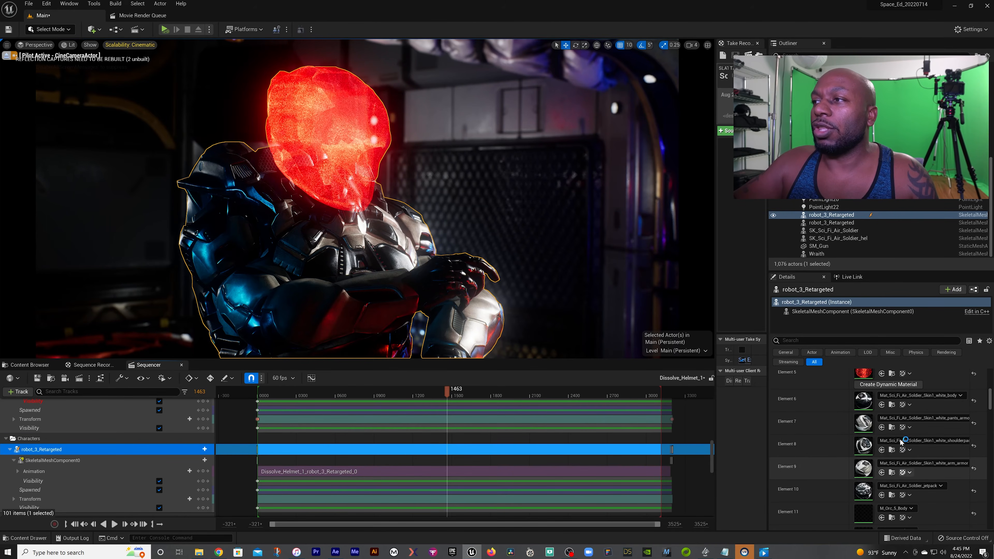
pyautogui.scroll(2, 901, 441)
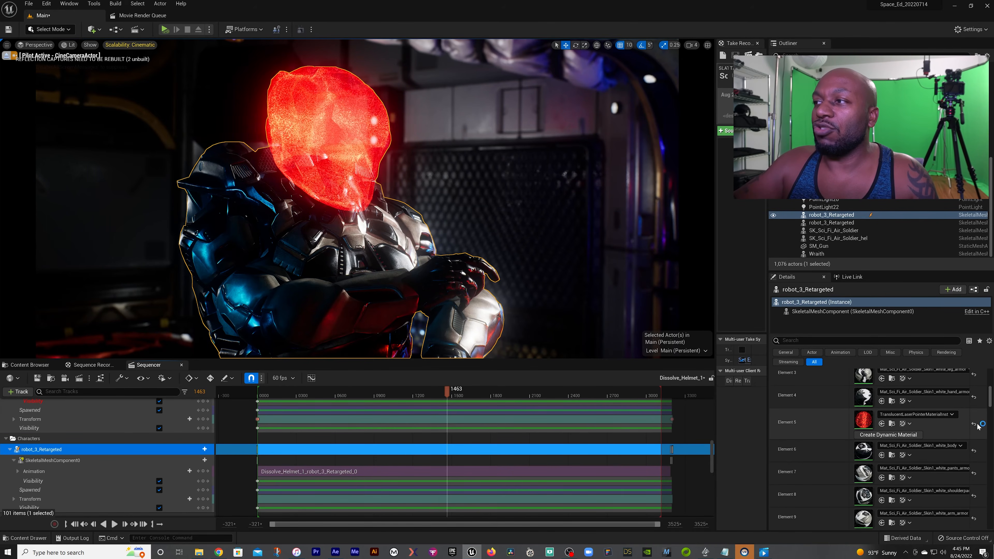
pyautogui.click(975, 425)
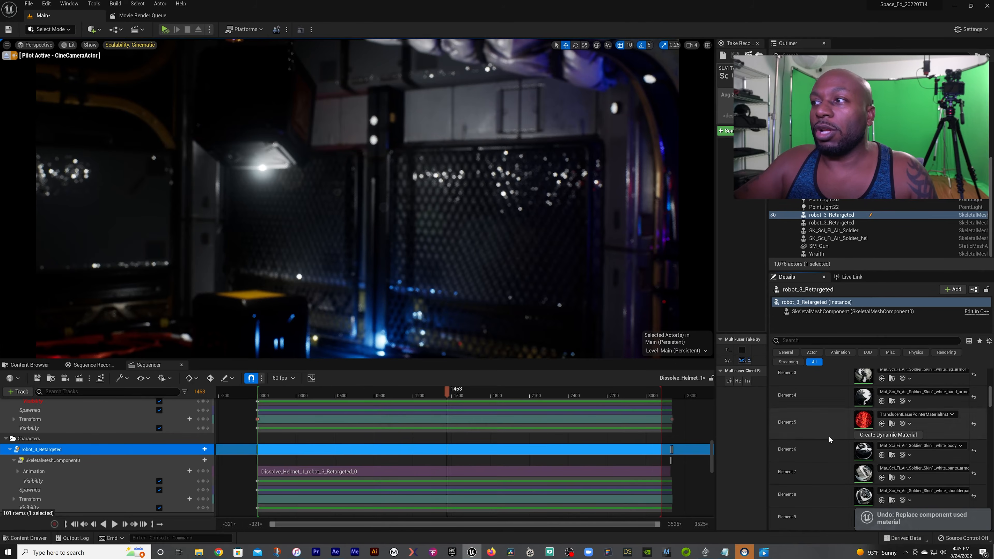
pyautogui.click(493, 395)
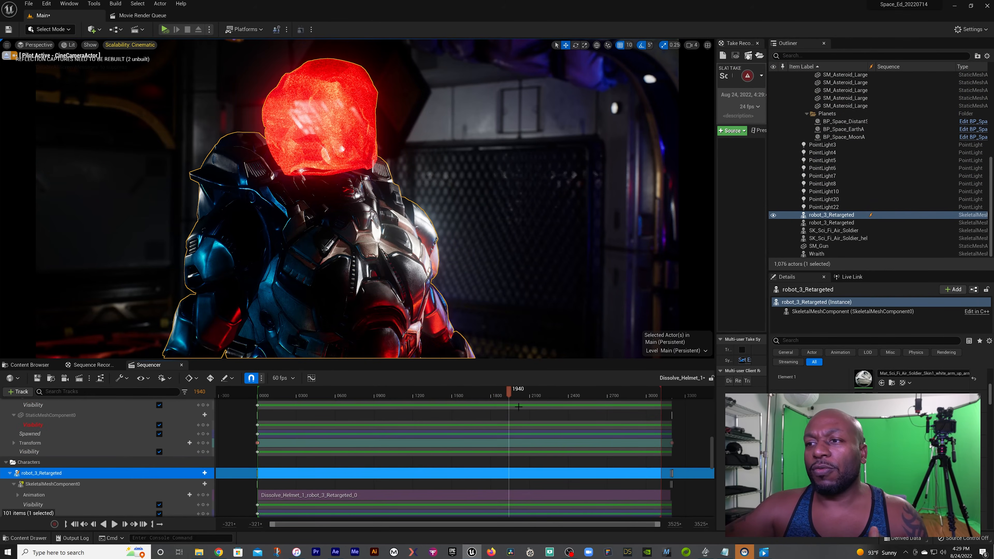
# Switch to After Effects, look at the Tutorial_1 comp, and open its nested bmpcc_3_30.mp4 Comp 1.
pyautogui.click(336, 552)
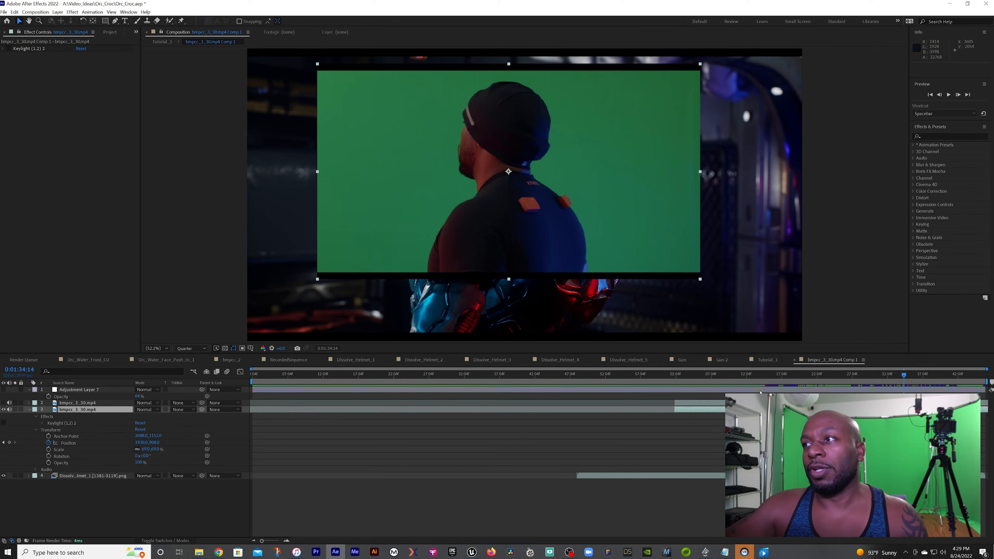
pyautogui.click(763, 360)
pyautogui.click(763, 359)
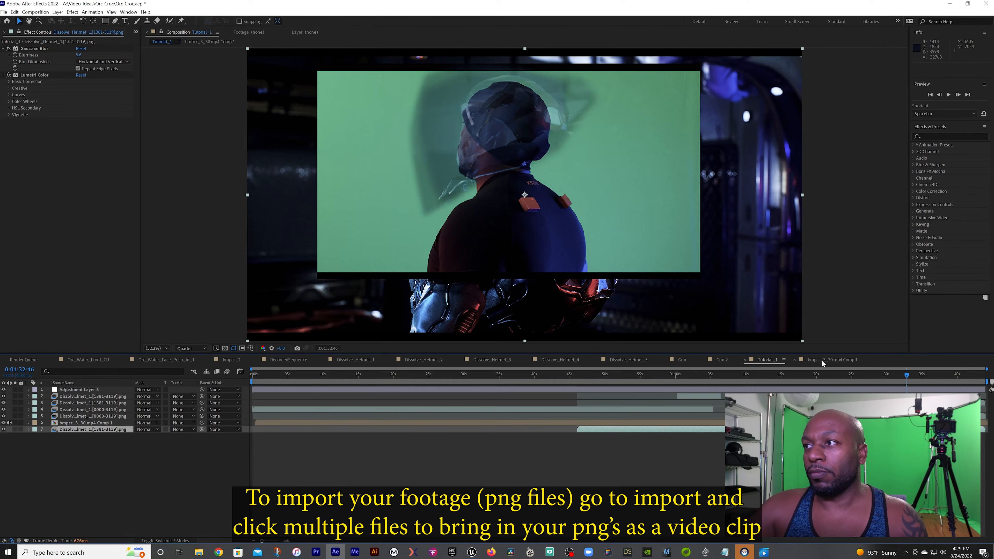
pyautogui.doubleClick(86, 423)
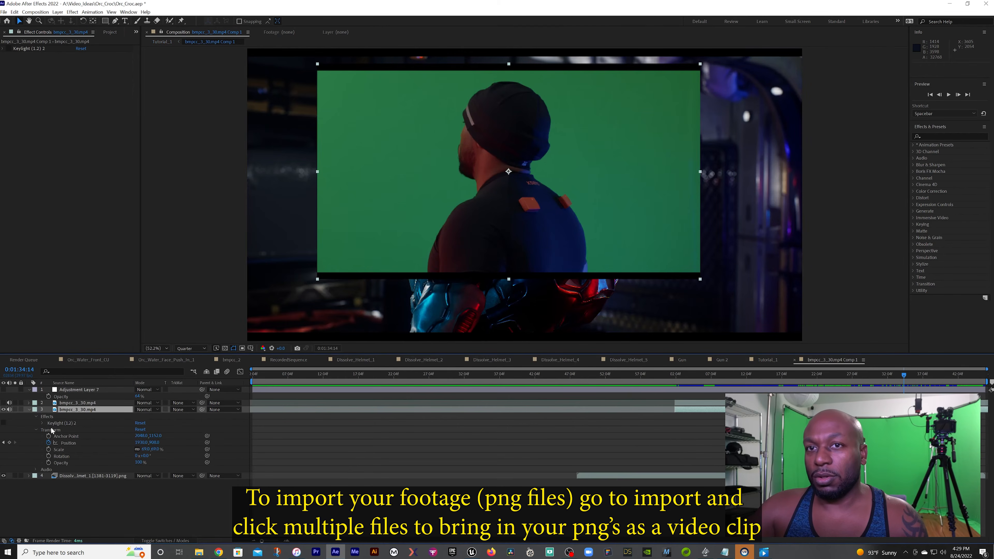
# Isolate the masked bmpcc_3_30.mp4 head layer by hiding the unmasked copy and the Dissolve_Helmet_1 PNG background.
pyautogui.click(4, 409)
pyautogui.click(4, 403)
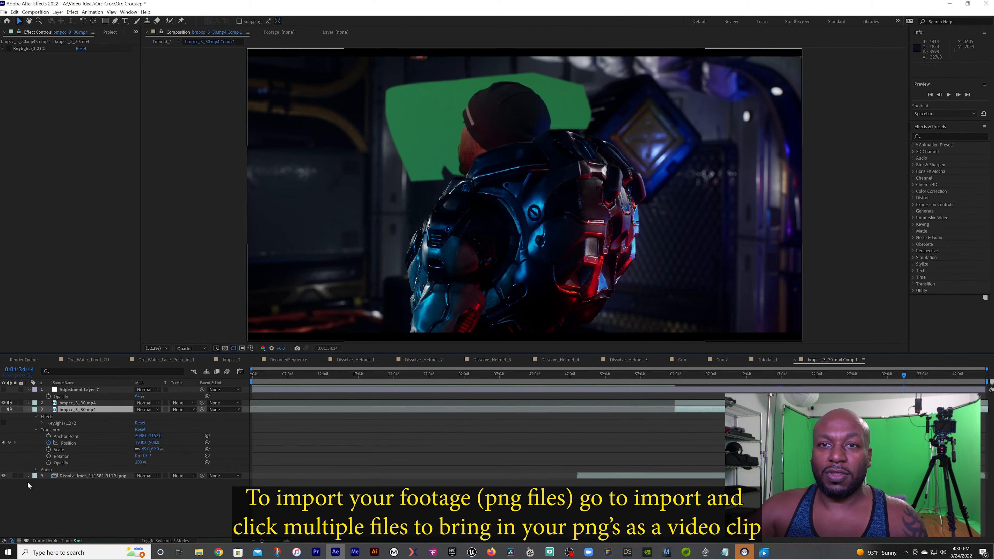
pyautogui.click(3, 475)
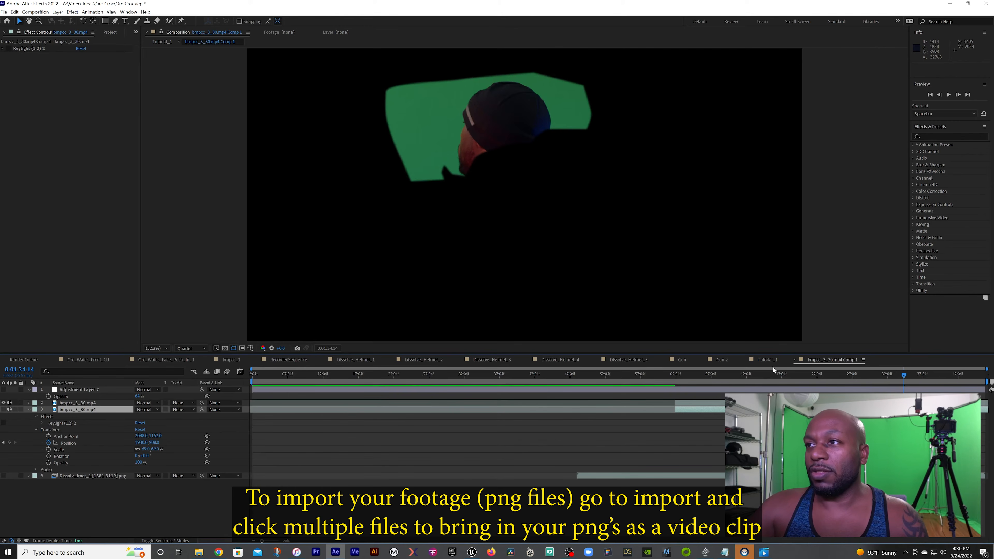
# Return to the Tutorial_1 comp and check the helmeted shot at 0:00:45:22 and 0:00:58:01.
pyautogui.click(767, 359)
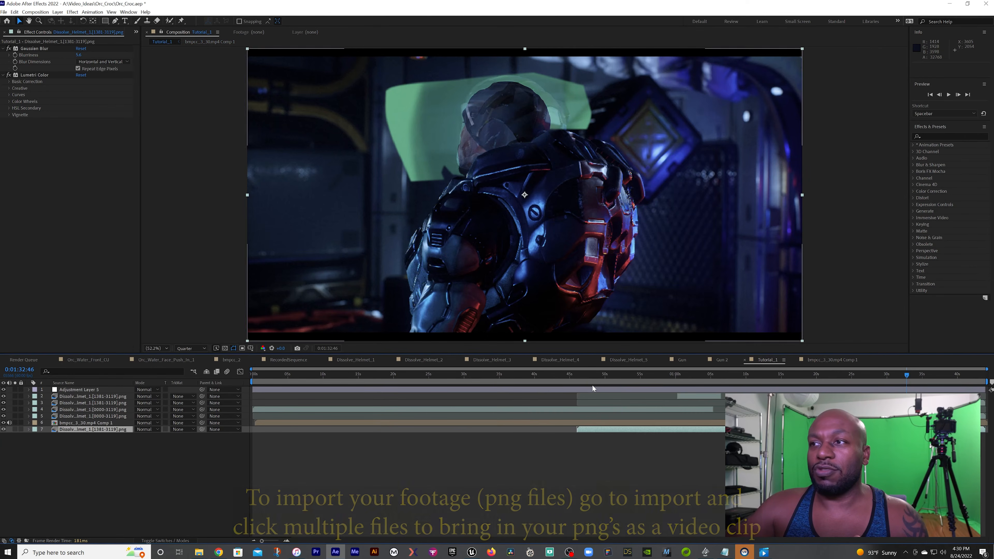
pyautogui.click(572, 376)
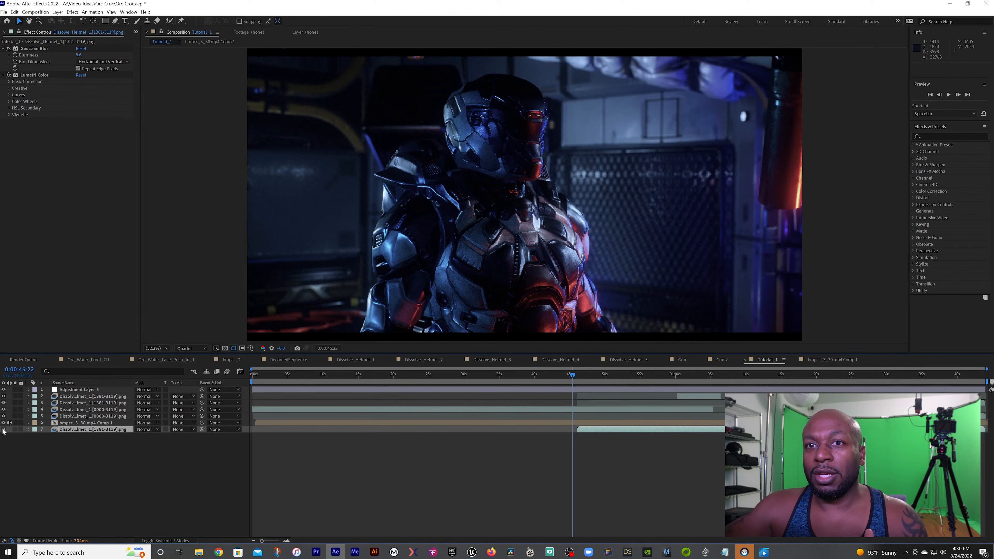
pyautogui.moveTo(618, 375); pyautogui.dragTo(661, 375)
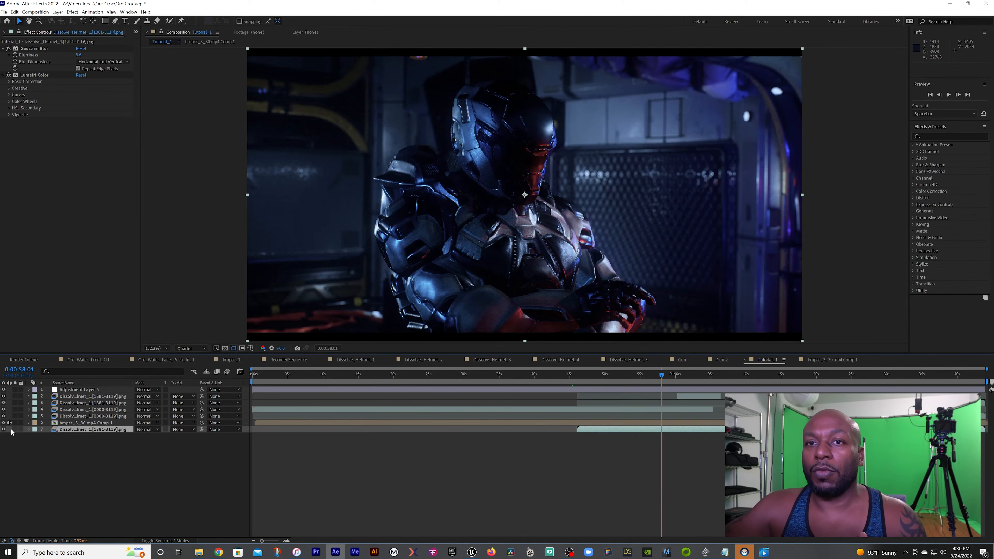
# Toggle the visibility of the Dissolve_Helmet_1 [0000-3119] PNG layers to compare the helmet passes in the composite.
pyautogui.click(3, 429)
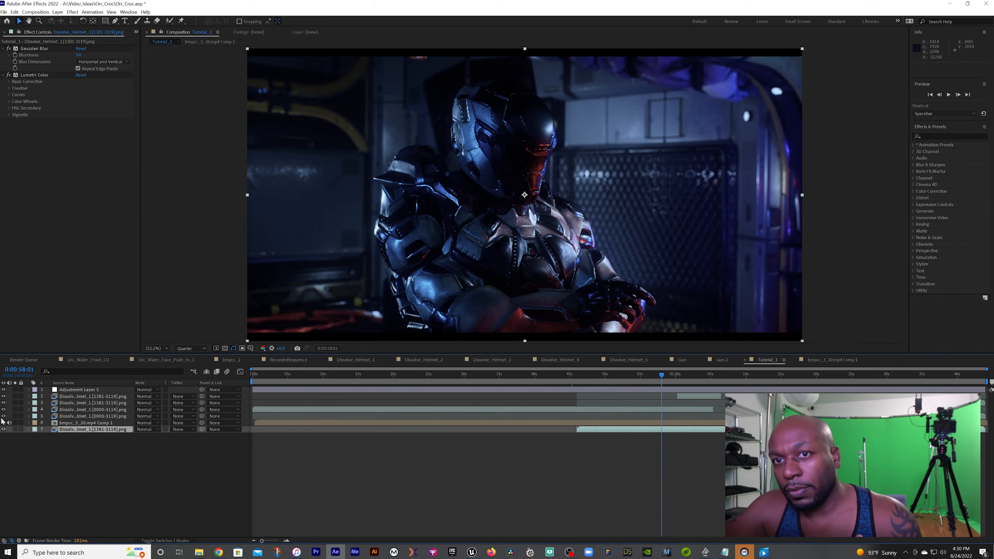
pyautogui.click(4, 416)
pyautogui.click(4, 410)
pyautogui.click(3, 409)
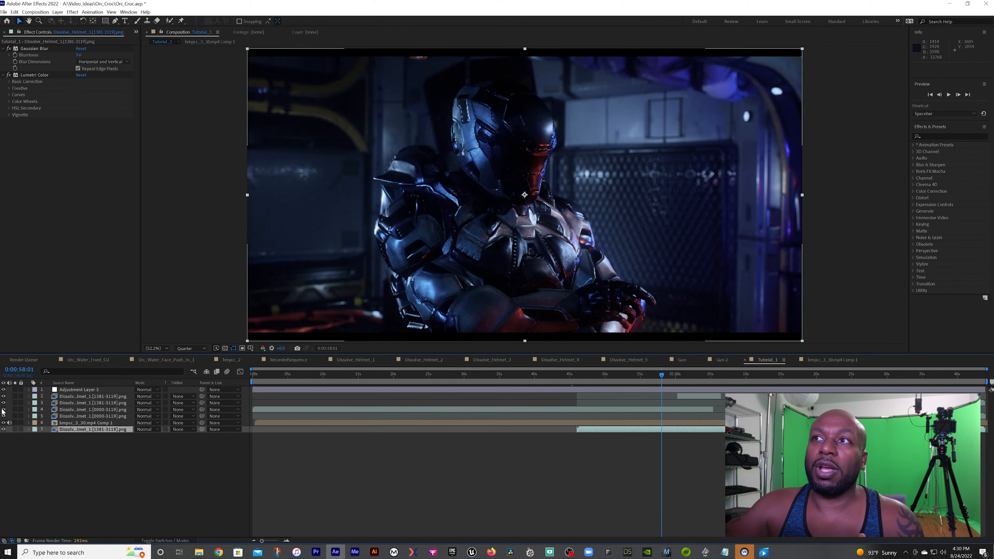
pyautogui.click(4, 409)
pyautogui.click(3, 409)
pyautogui.click(3, 409)
pyautogui.click(4, 409)
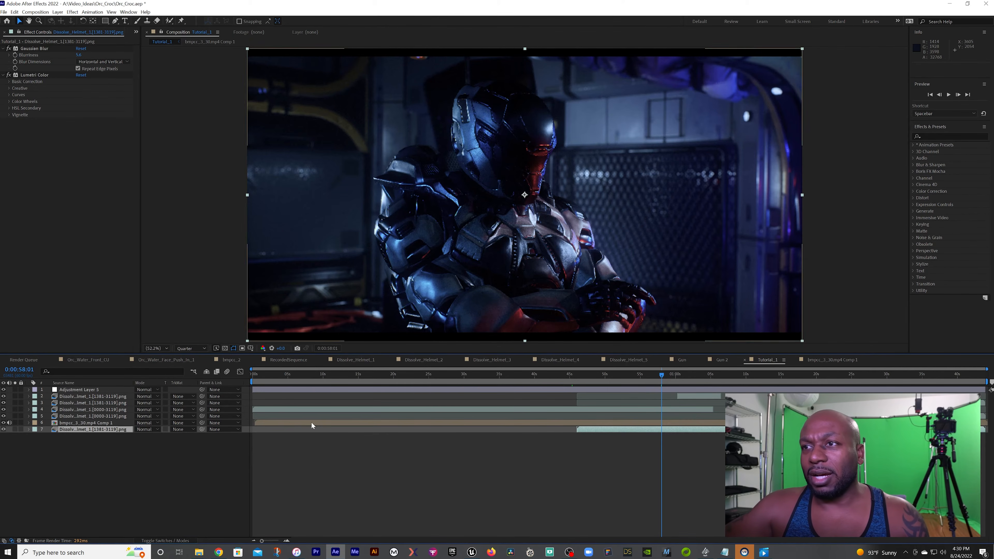
# Scrub Tutorial_1 to 0:01:02:13, reopen bmpcc_3_30.mp4 Comp 1, and show the unmasked bmpcc_3_30.mp4 layer in place of the masked one.
pyautogui.moveTo(667, 377); pyautogui.dragTo(692, 377)
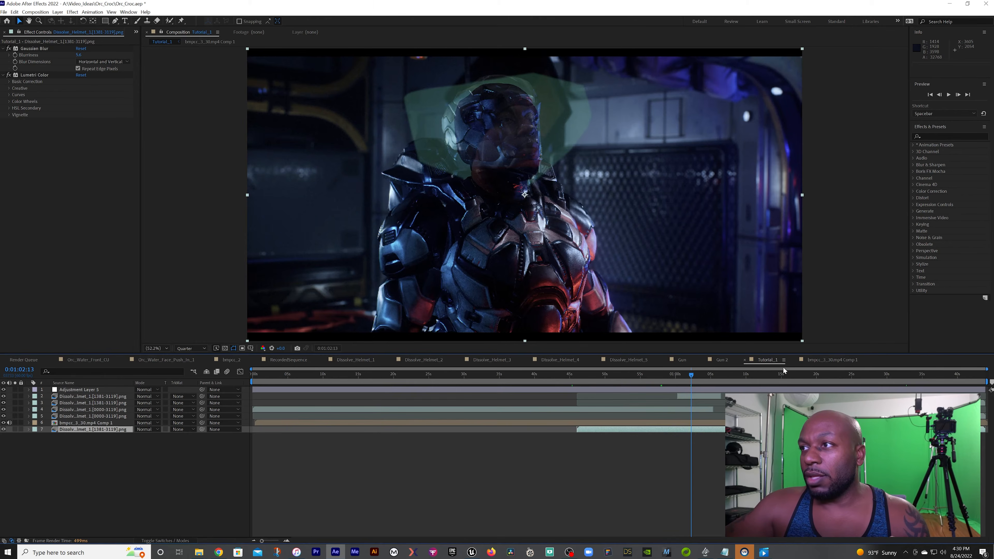
pyautogui.click(827, 360)
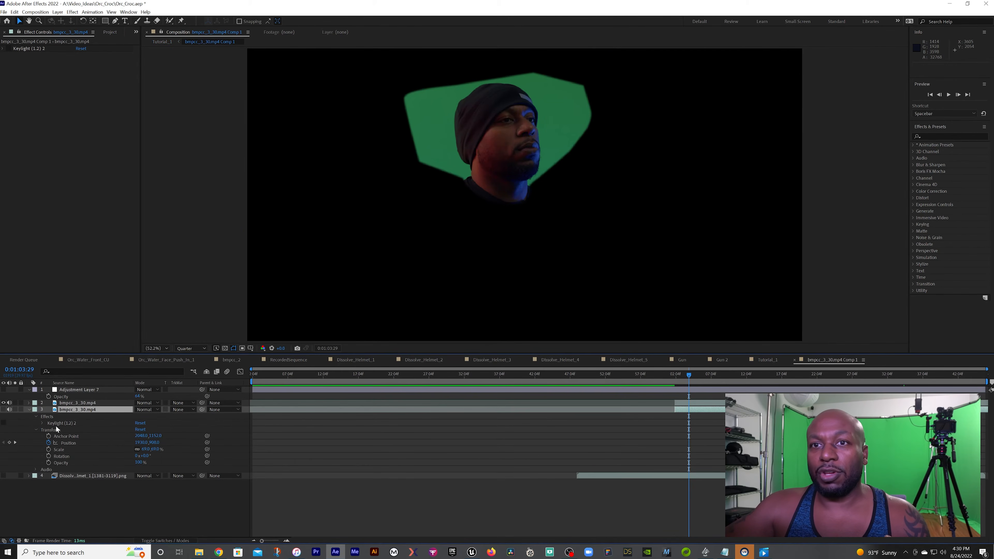
pyautogui.click(4, 402)
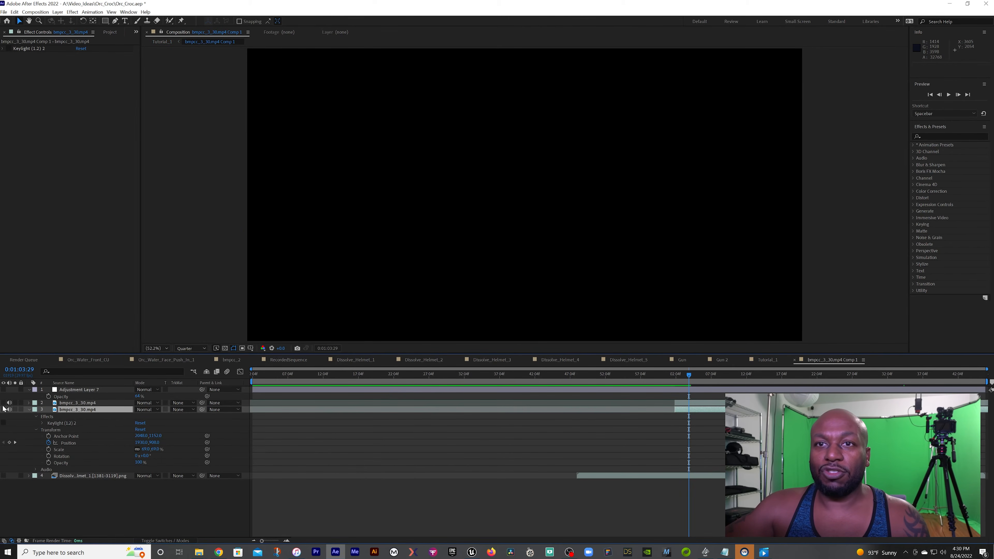
pyautogui.click(4, 409)
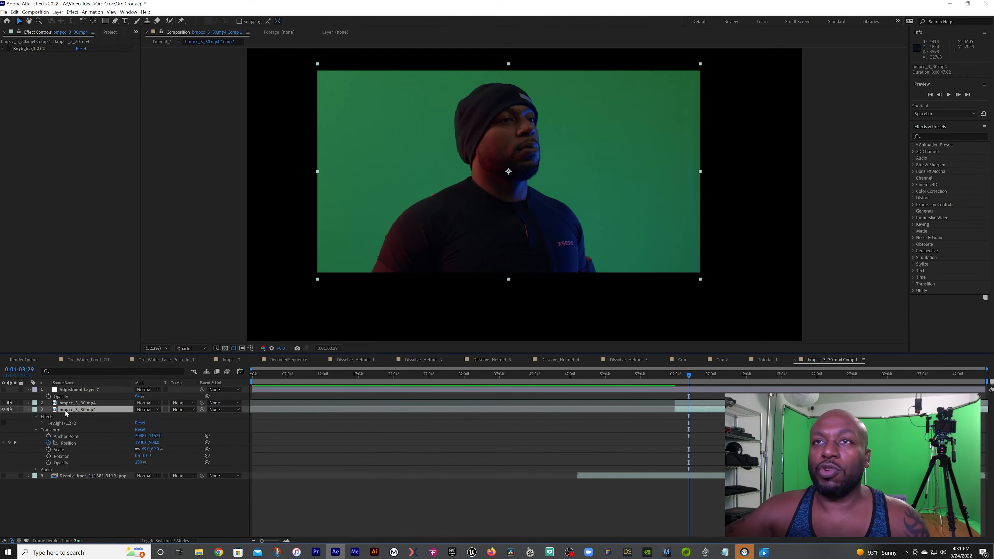
# Draw a closed Pen tool mask around the actor's head and neck on the unmasked bmpcc_3_30.mp4 layer, following the shirt collar.
pyautogui.click(116, 22)
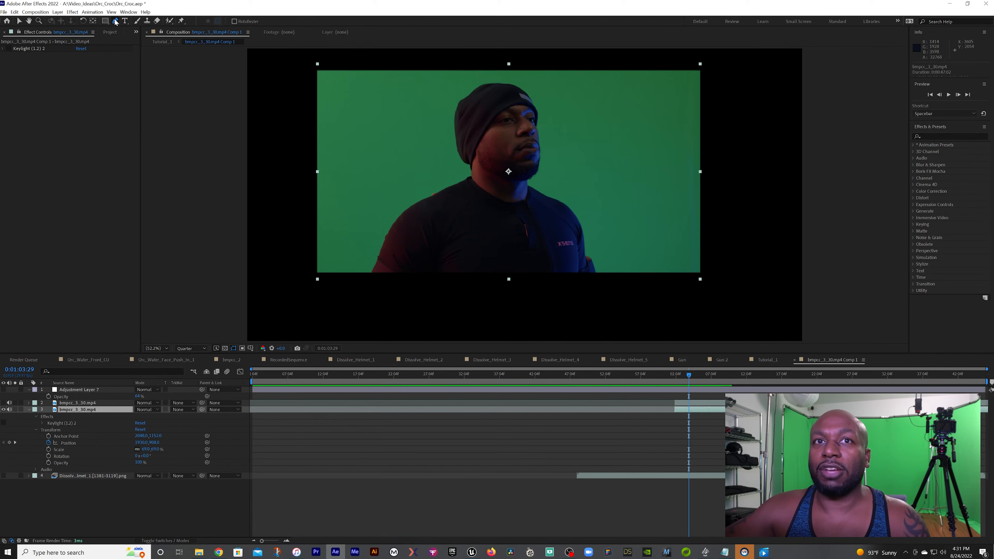
pyautogui.click(430, 95)
pyautogui.click(444, 152)
pyautogui.click(466, 191)
pyautogui.click(482, 199)
pyautogui.click(493, 205)
pyautogui.click(512, 210)
pyautogui.click(530, 210)
pyautogui.click(539, 203)
pyautogui.click(539, 183)
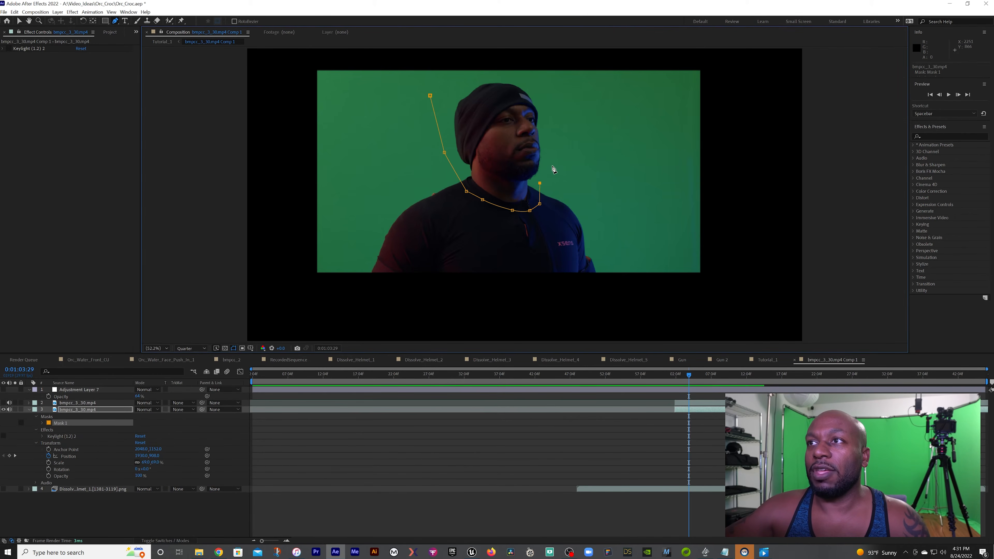
pyautogui.click(542, 130)
pyautogui.click(531, 76)
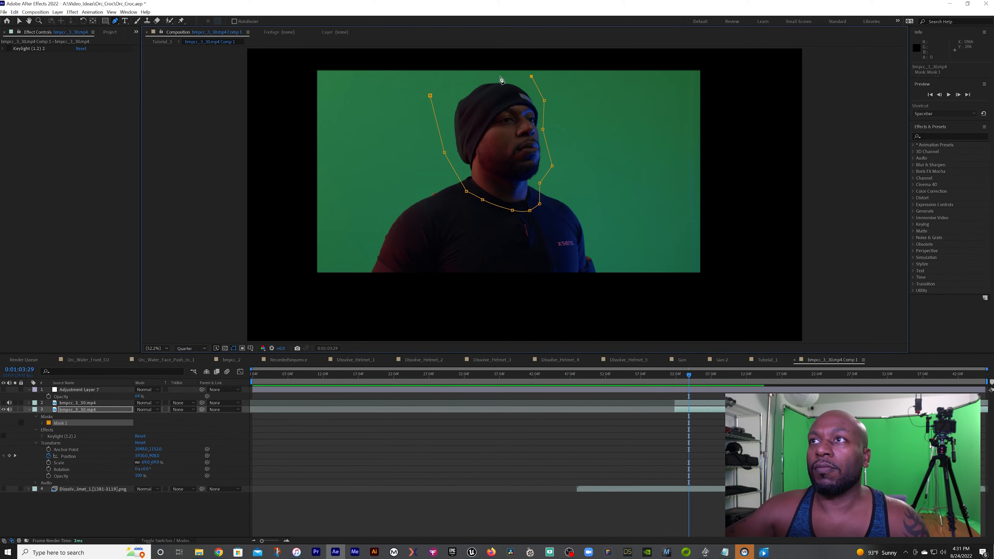
pyautogui.click(430, 96)
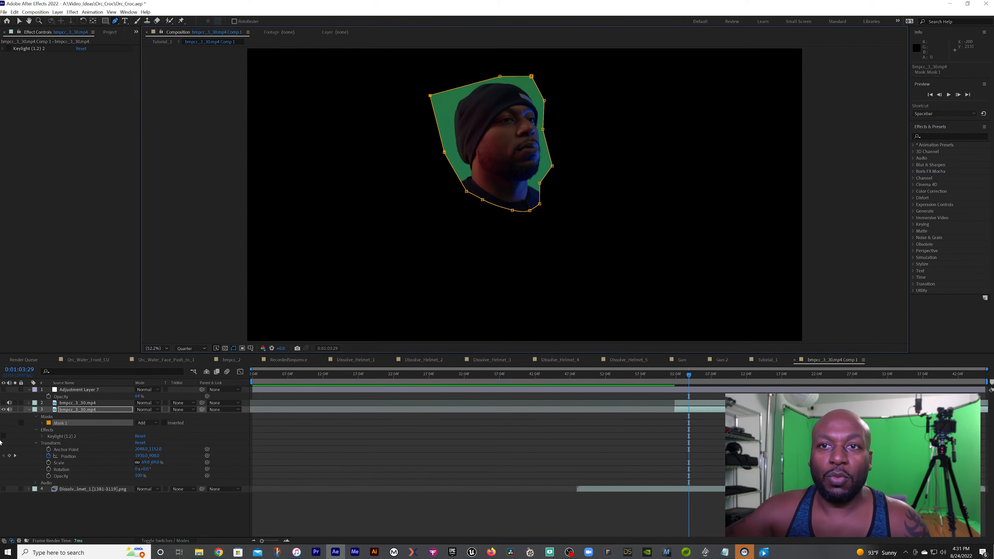
# Enable Keylight (1.2) on the newly masked layer and show the Dissolve_Helmet_1 PNG background again.
pyautogui.click(54, 437)
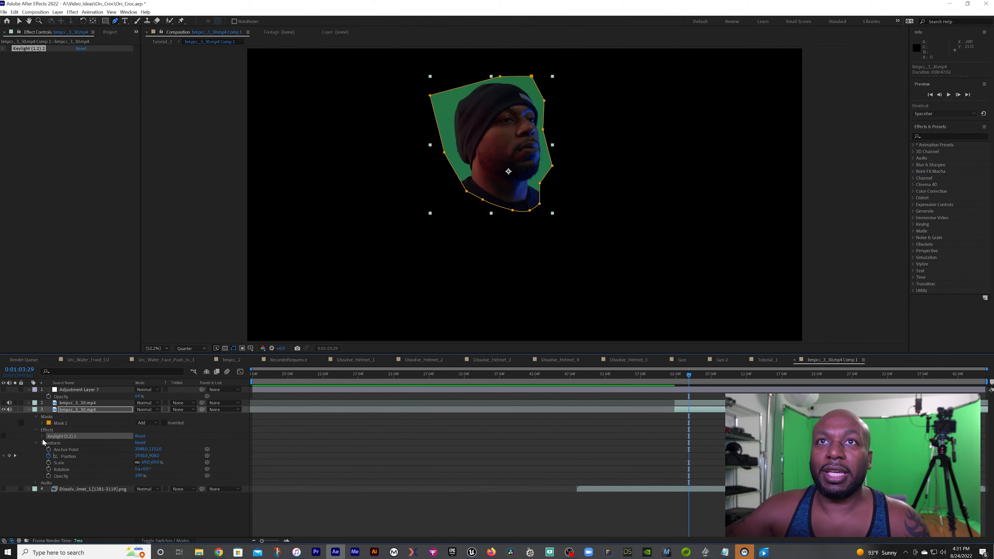
pyautogui.click(8, 48)
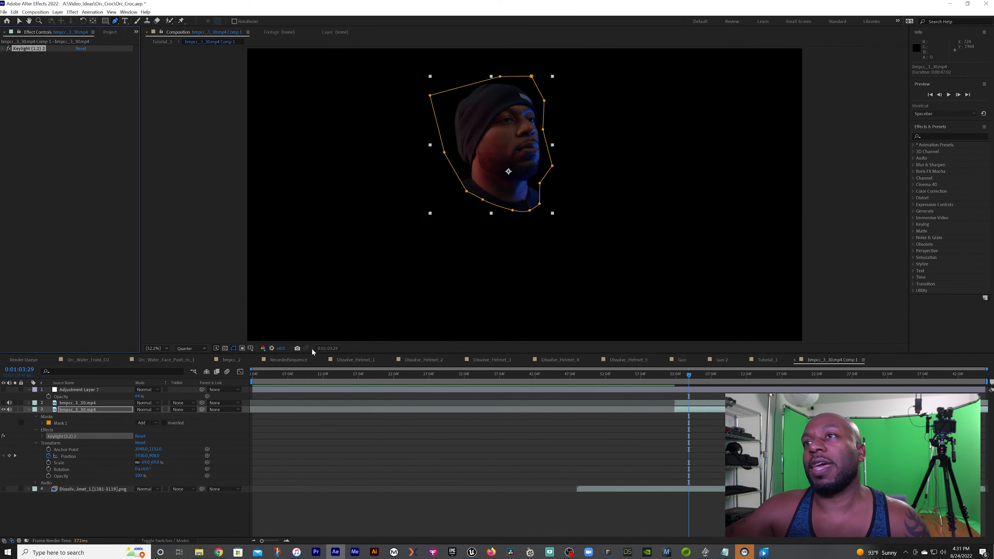
pyautogui.click(3, 489)
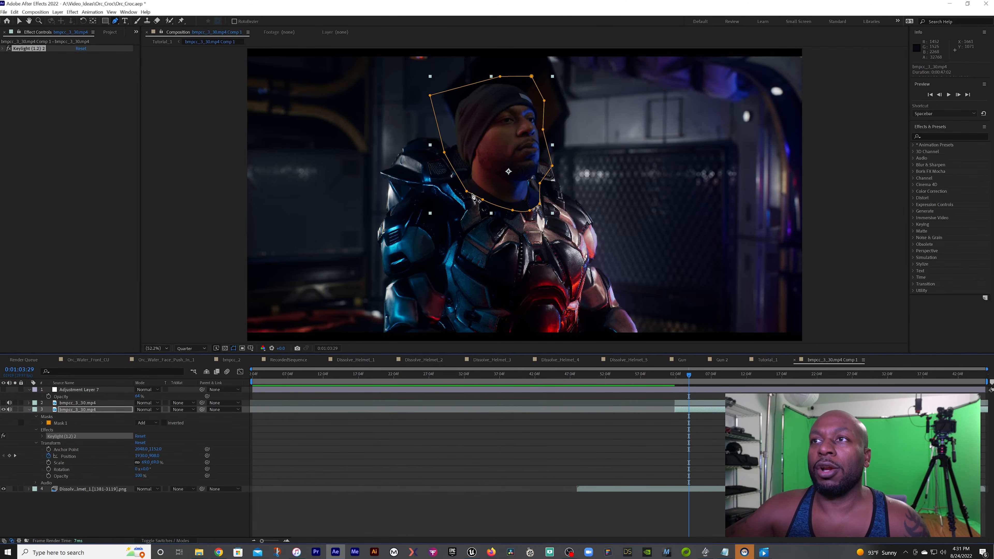
# Reshape the lower points of the head mask so the neckline sits tightly inside the armor collar.
pyautogui.scroll(4, 510, 182)
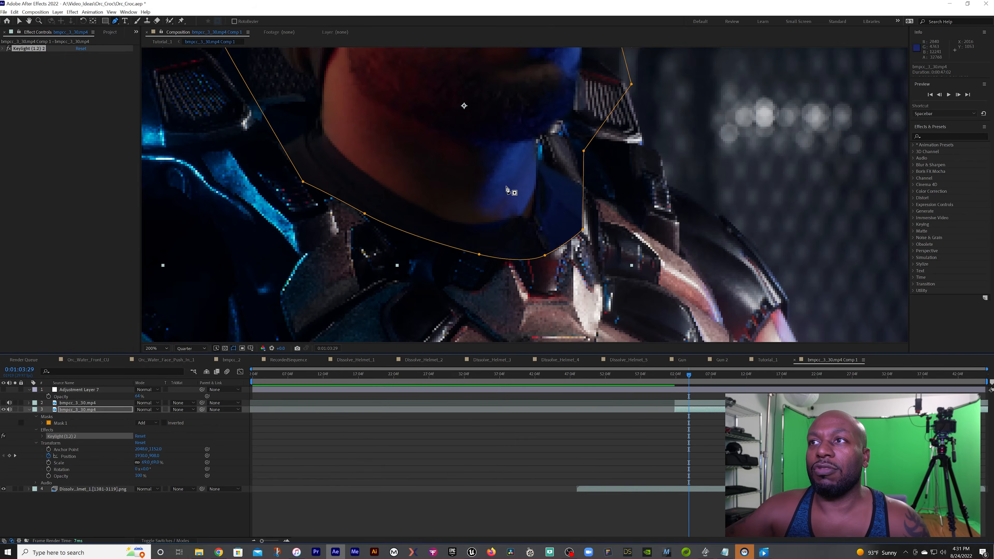
pyautogui.moveTo(302, 182); pyautogui.dragTo(324, 191)
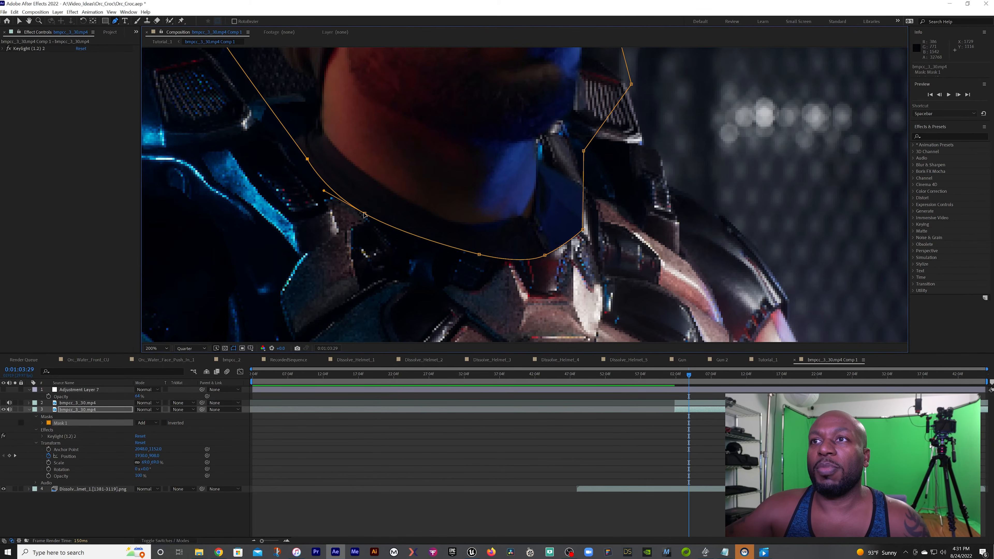
pyautogui.moveTo(367, 217); pyautogui.dragTo(475, 242)
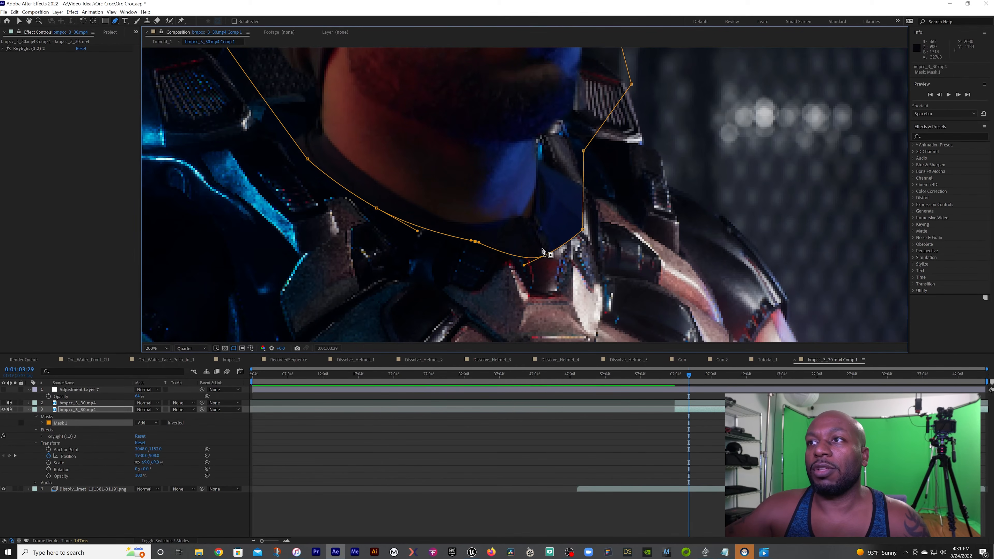
pyautogui.moveTo(545, 255); pyautogui.dragTo(553, 208)
pyautogui.moveTo(583, 152); pyautogui.dragTo(550, 159)
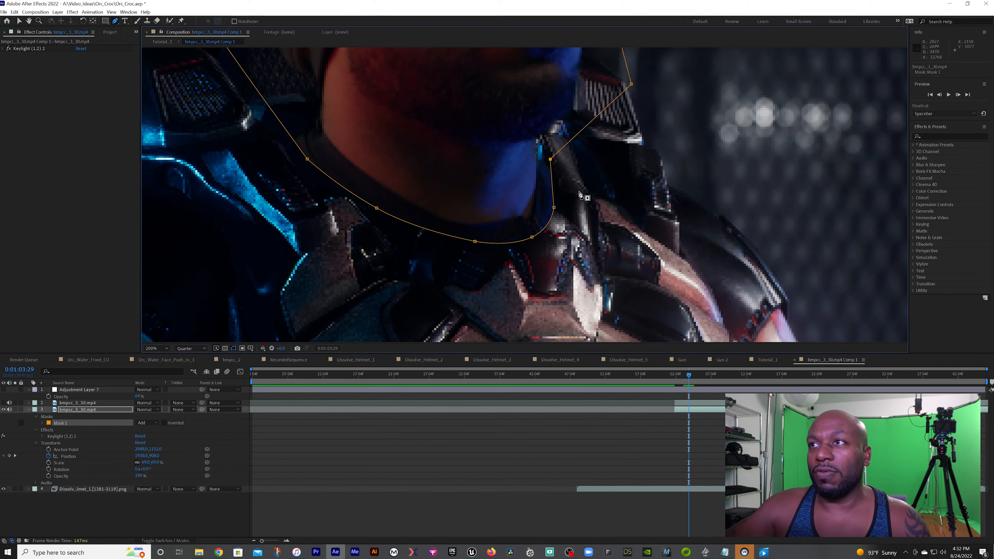
# Show the upper bmpcc_3_30.mp4 layer instead of the lower one, reveal its animated Mask Path, and scrub to 0:01:31:07 to check it.
pyautogui.click(5, 409)
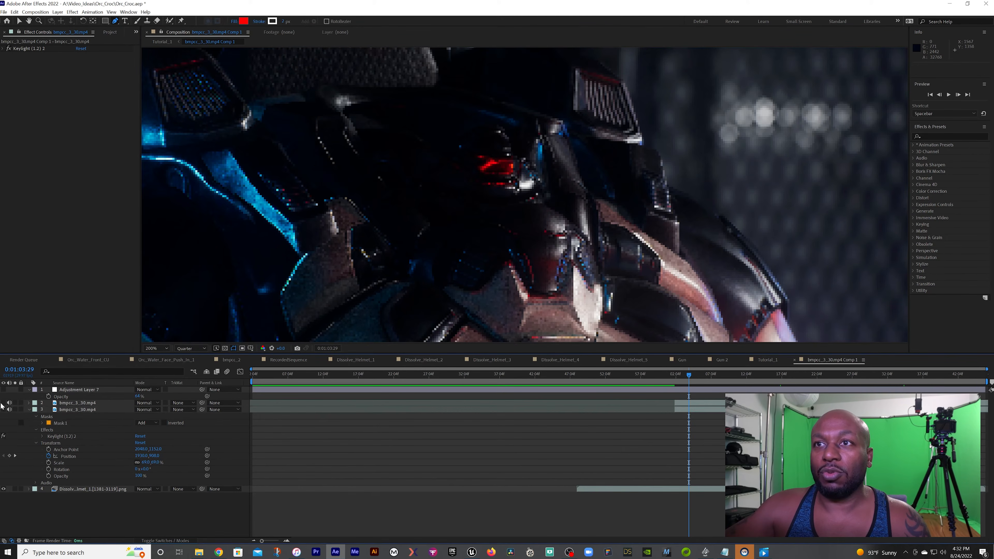
pyautogui.click(4, 402)
pyautogui.click(57, 403)
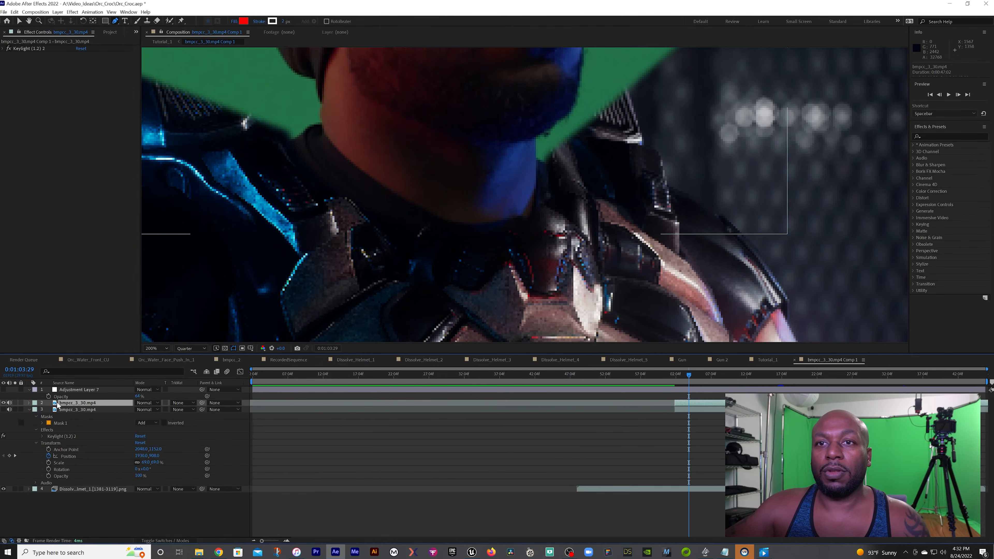
pyautogui.press('m')
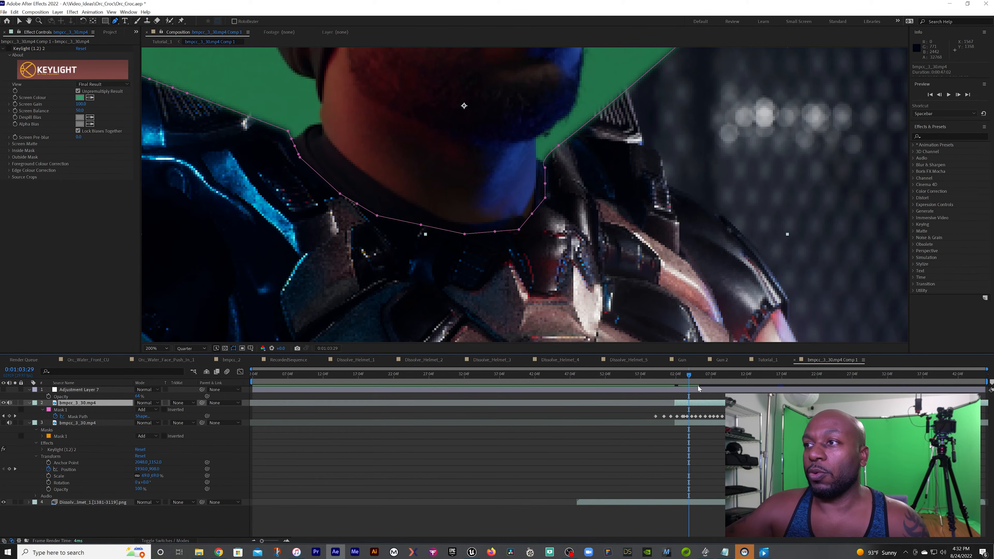
pyautogui.moveTo(691, 376); pyautogui.dragTo(778, 380)
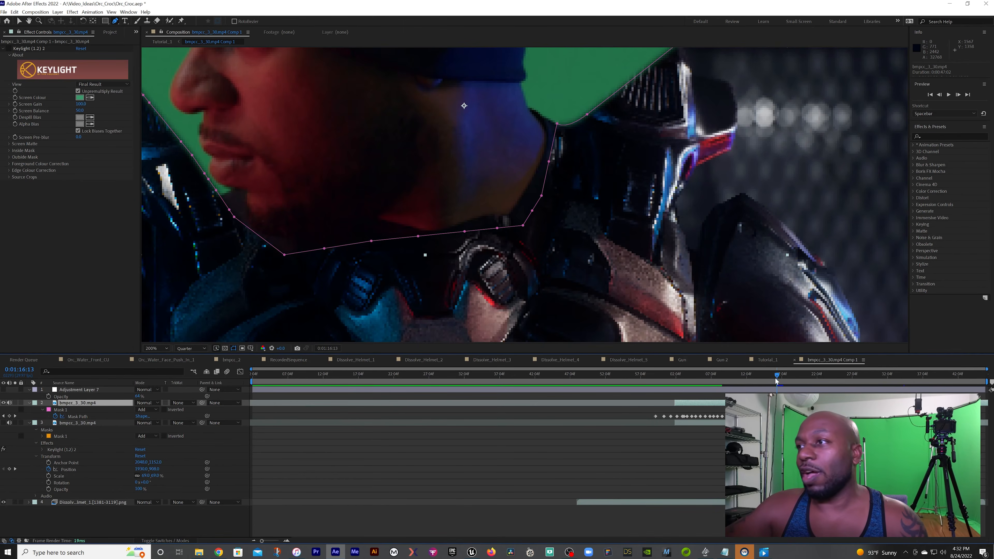
pyautogui.moveTo(777, 380); pyautogui.dragTo(881, 376)
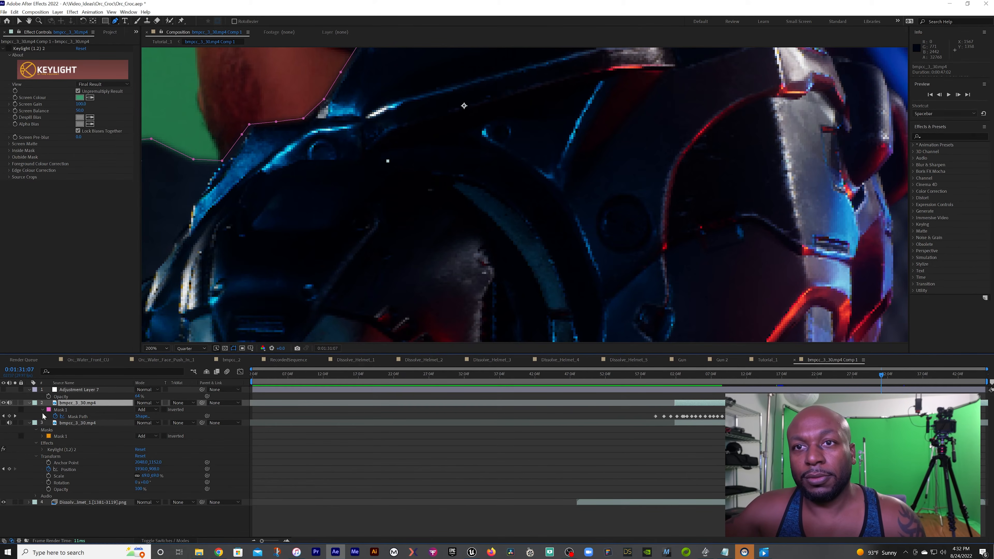
# Enable Keylight (1.2) on the upper bmpcc_3_30.mp4 layer and check the keyed head against the armor at 0:01:36:29.
pyautogui.click(155, 348)
pyautogui.click(155, 357)
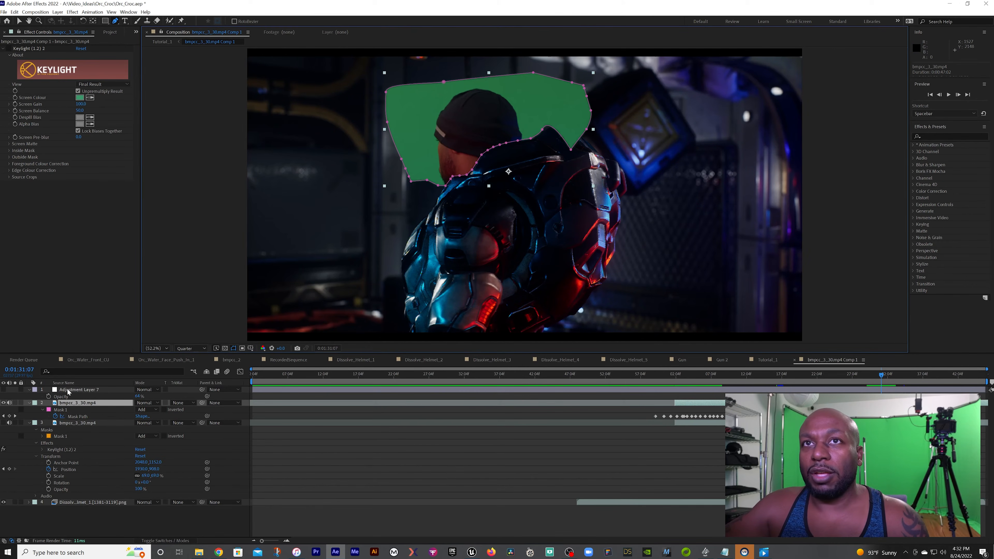
pyautogui.click(8, 49)
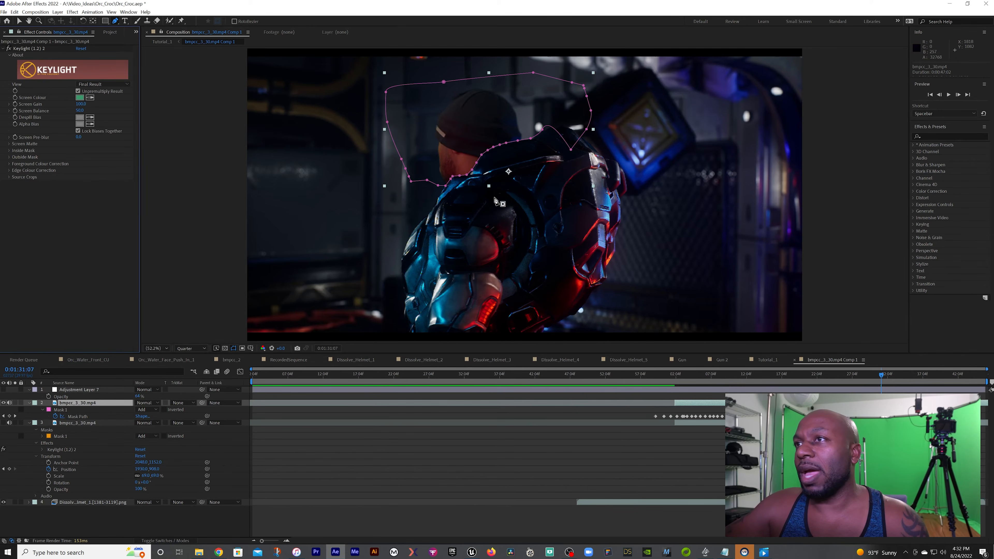
pyautogui.click(920, 378)
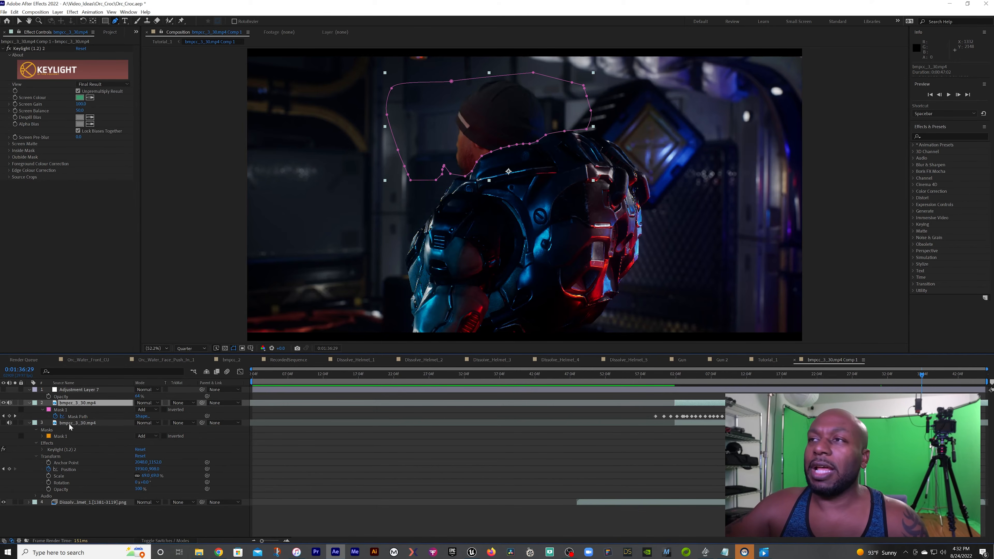
pyautogui.click(66, 424)
pyautogui.click(70, 403)
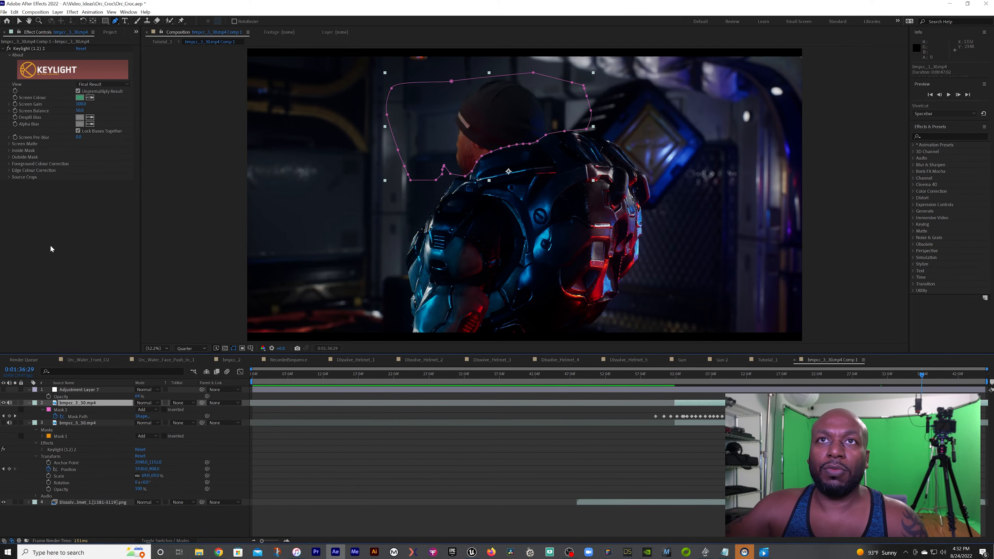
# Turn on Adjustment Layer 7's color grade over the keyed head and hide the Dissolve_Helmet_1 background layer.
pyautogui.click(71, 387)
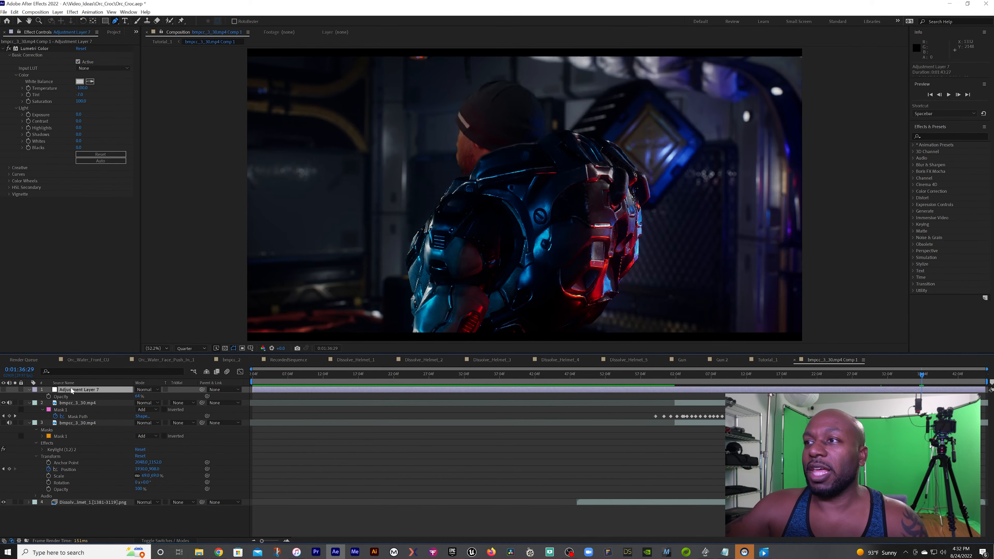
pyautogui.click(3, 389)
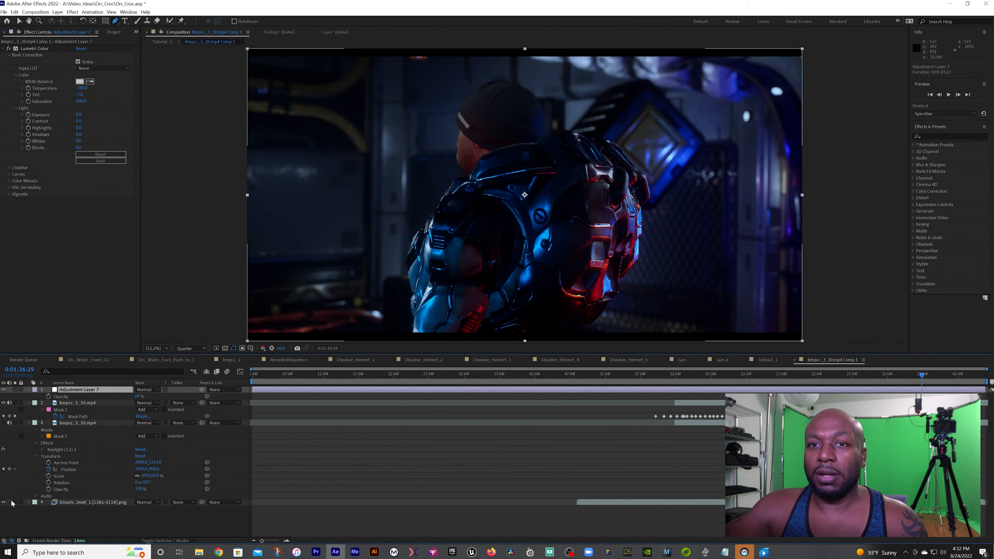
pyautogui.click(4, 502)
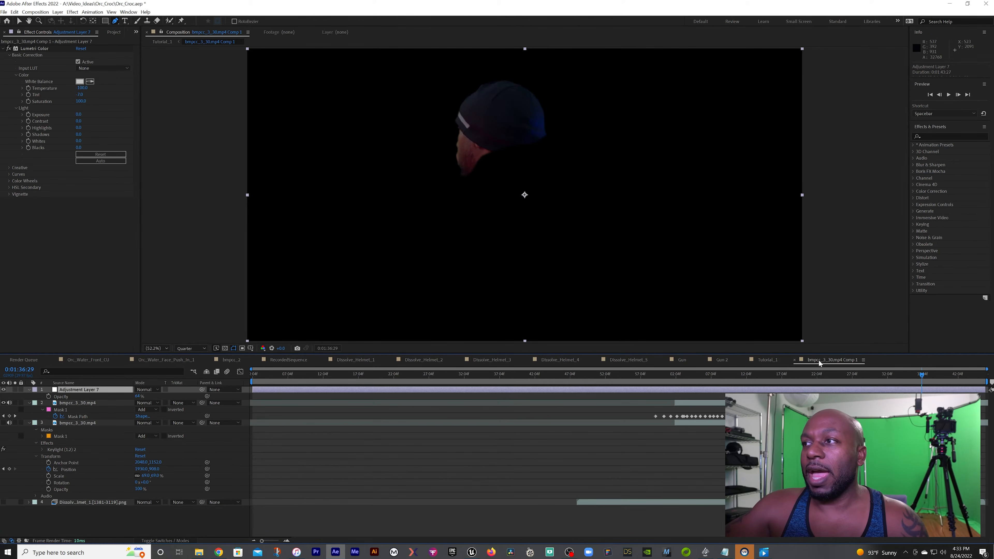
# Open the Tutorial_1 composition and inspect the effects on the nested bmpcc_3_30.mp4 Comp 1 and Adjustment Layer 5 at 0:01:06:29.
pyautogui.click(767, 360)
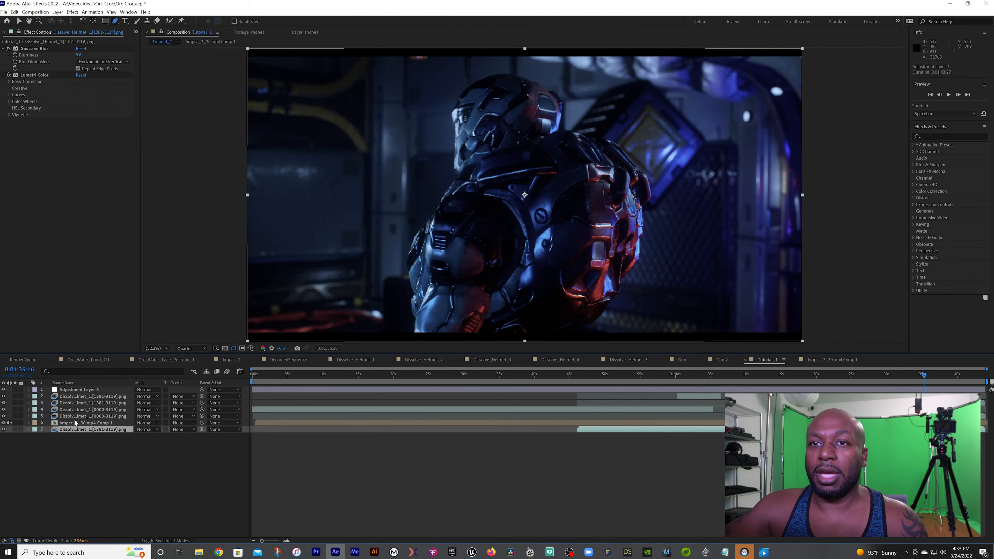
pyautogui.click(70, 423)
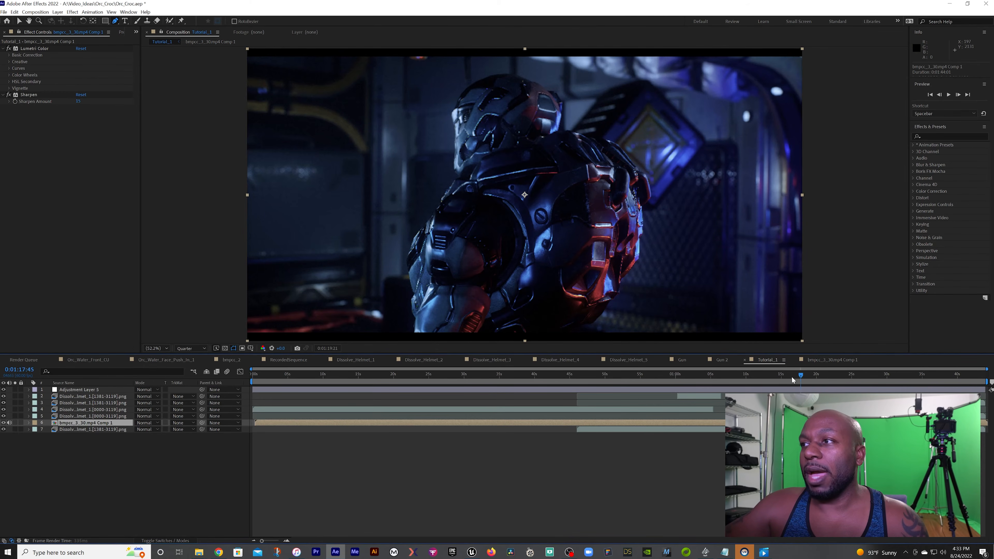
pyautogui.click(721, 376)
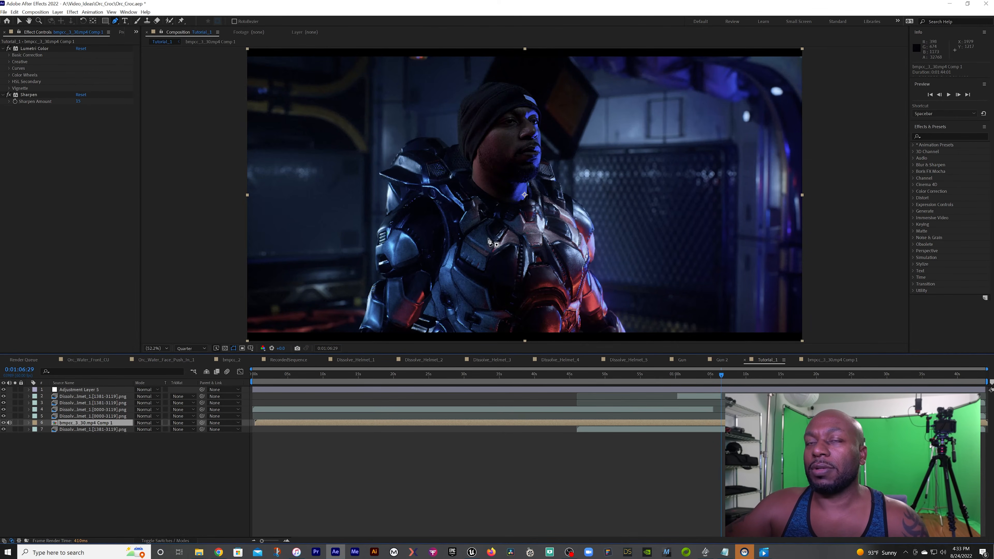
pyautogui.click(91, 391)
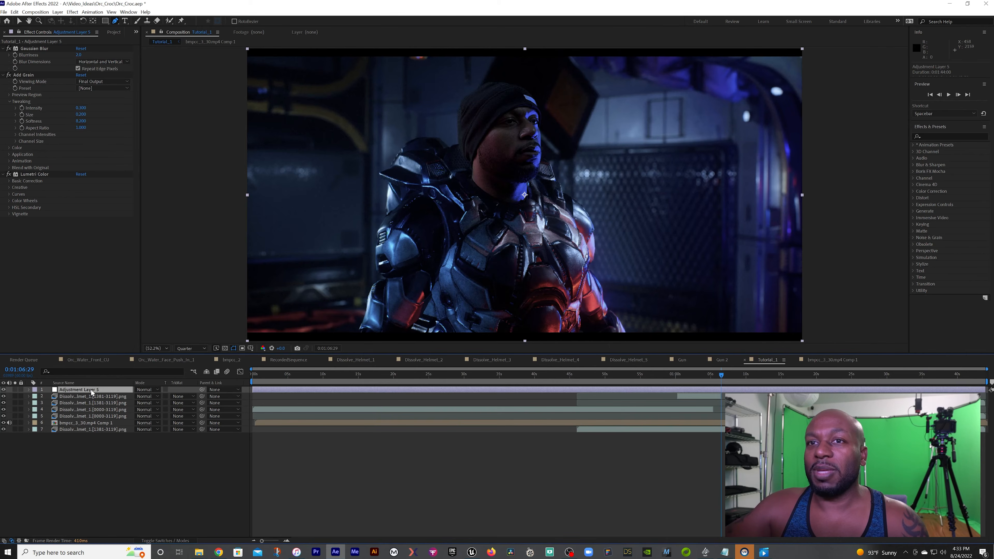
# Solo the topmost Dissolve_Helmet_1 layer around 0:01:02:17 to inspect its semi-transparent pass, and turn solo off again.
pyautogui.click(700, 375)
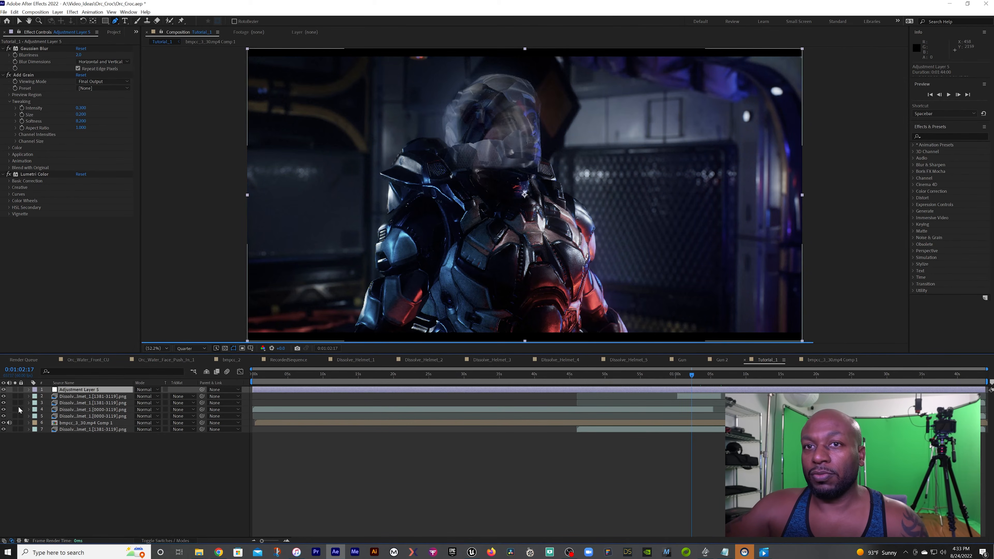
pyautogui.click(68, 397)
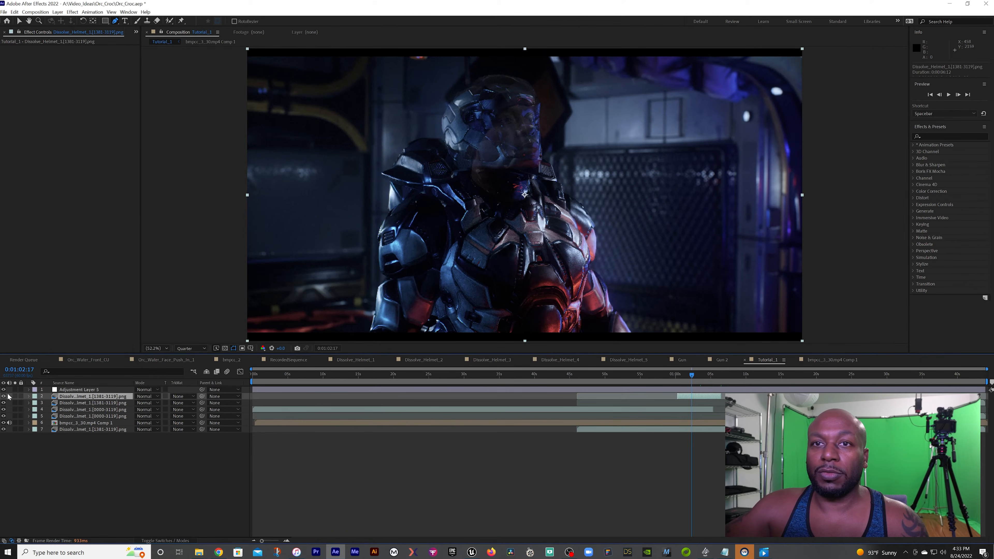
pyautogui.click(14, 396)
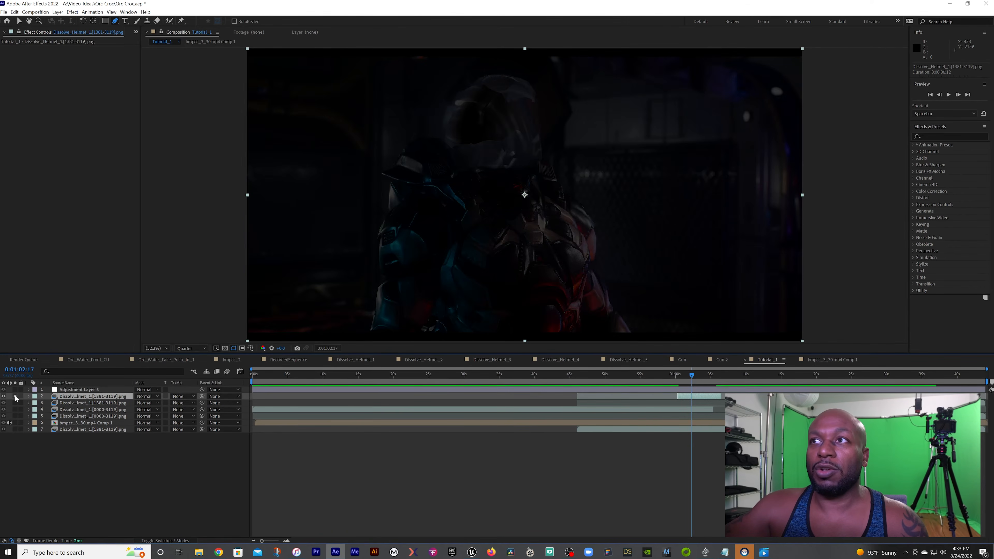
pyautogui.moveTo(689, 372)
pyautogui.mouseDown()
pyautogui.moveTo(706, 372)
pyautogui.moveTo(691, 373)
pyautogui.mouseUp()
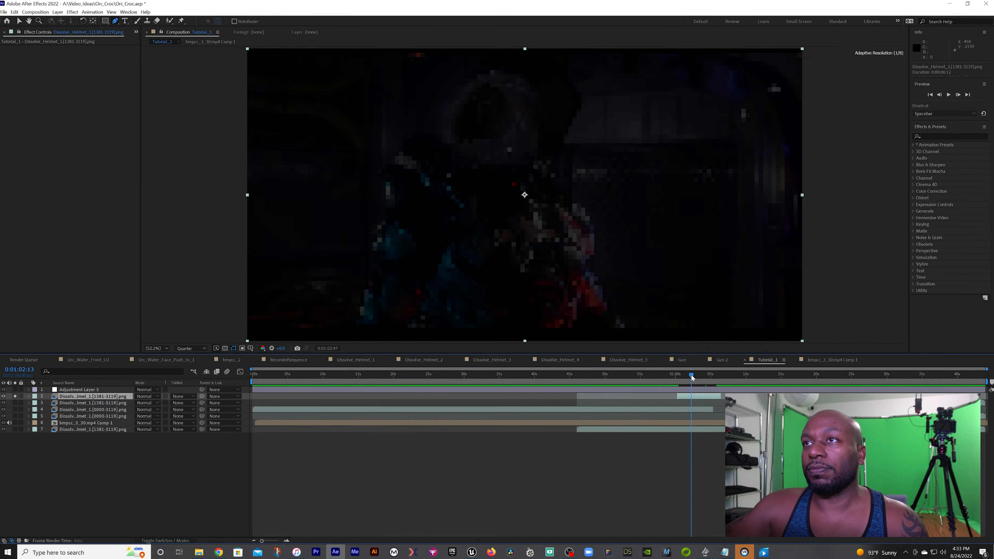
pyautogui.click(15, 396)
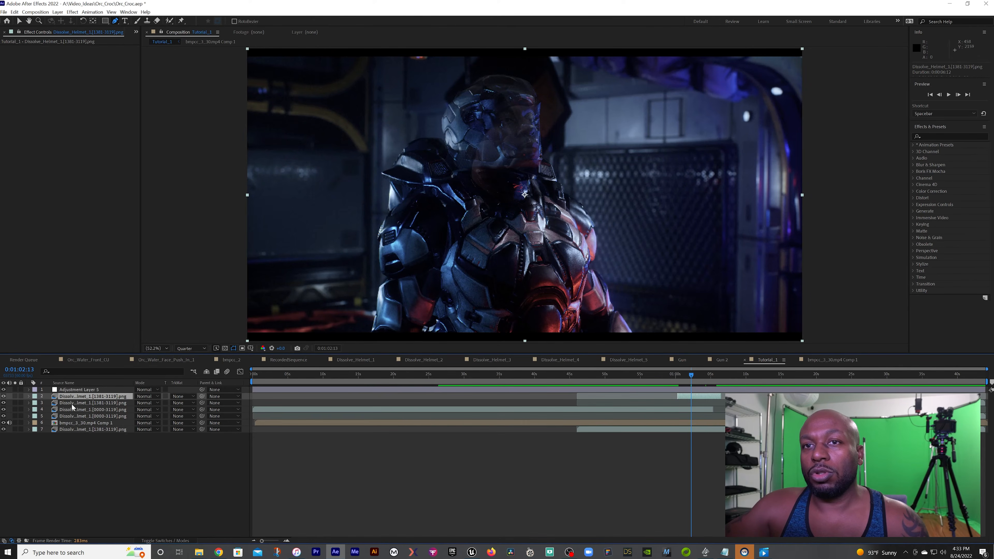
# Reveal the topmost helmet layer's Opacity keyframes and step through them from 0:01:00:47 to the last one at 0:01:05:50.
pyautogui.click(71, 403)
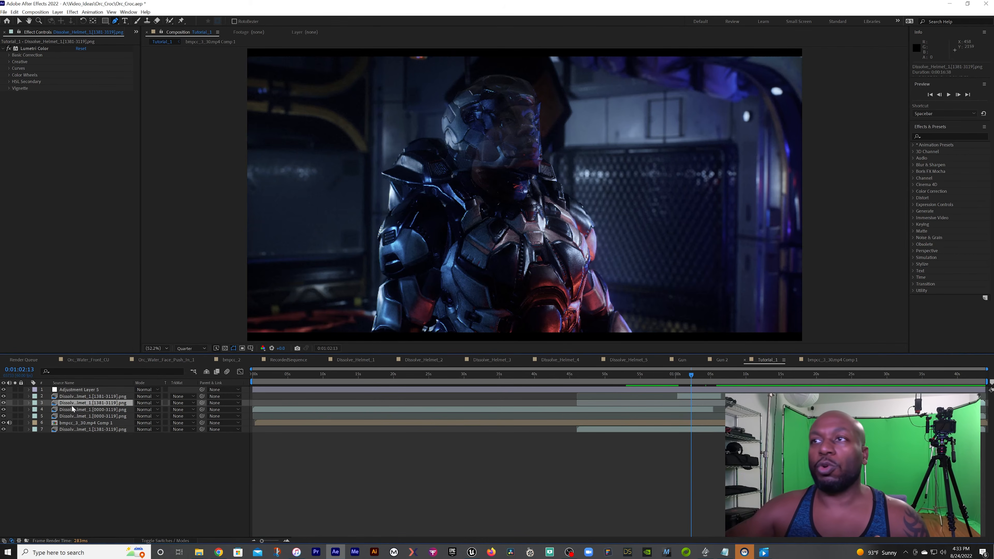
pyautogui.click(73, 399)
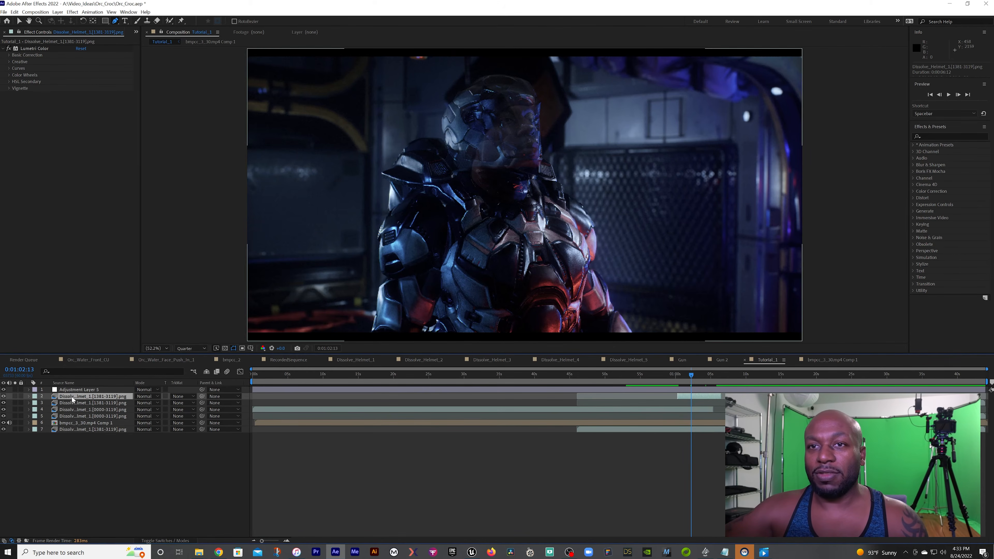
pyautogui.press('t')
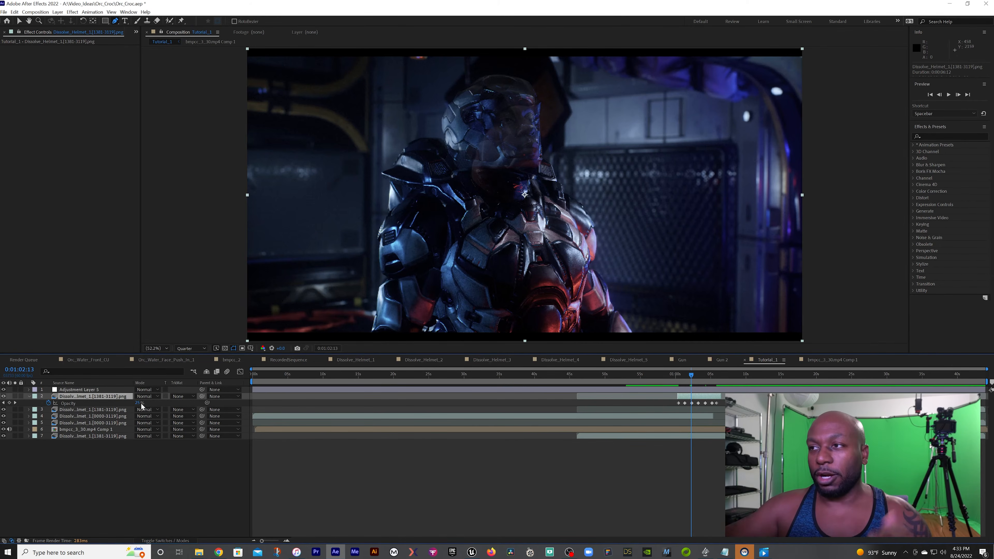
pyautogui.moveTo(691, 376); pyautogui.dragTo(680, 374)
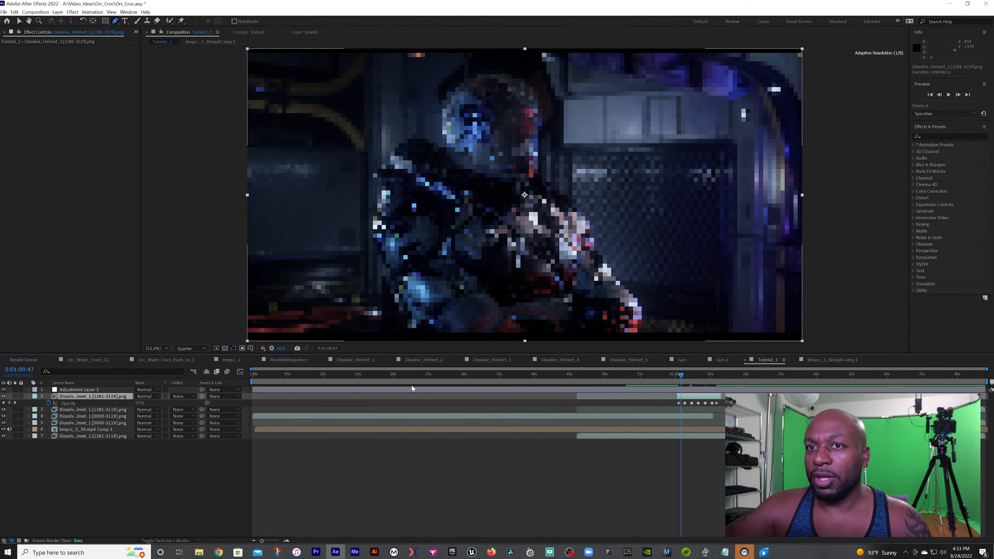
pyautogui.click(16, 402)
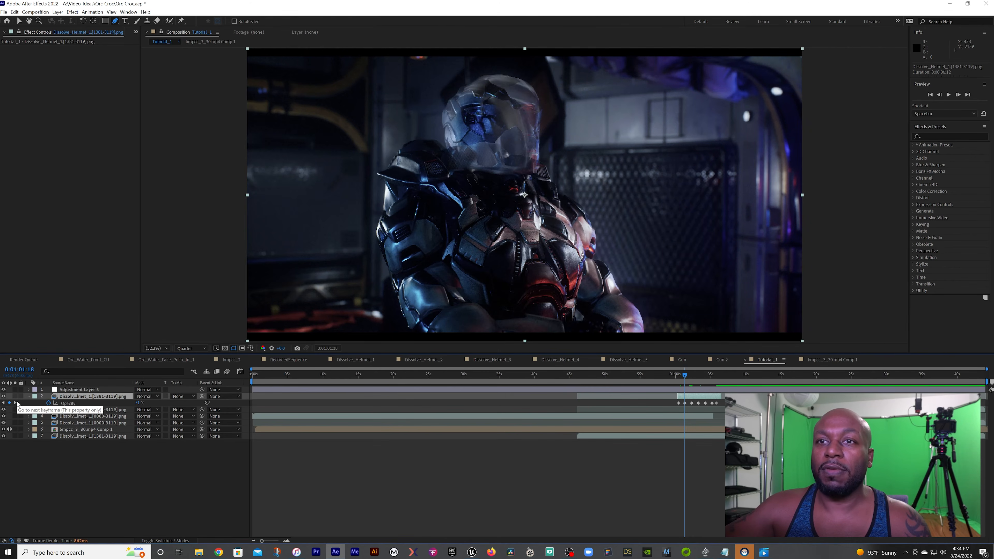
pyautogui.click(16, 402)
pyautogui.click(17, 402)
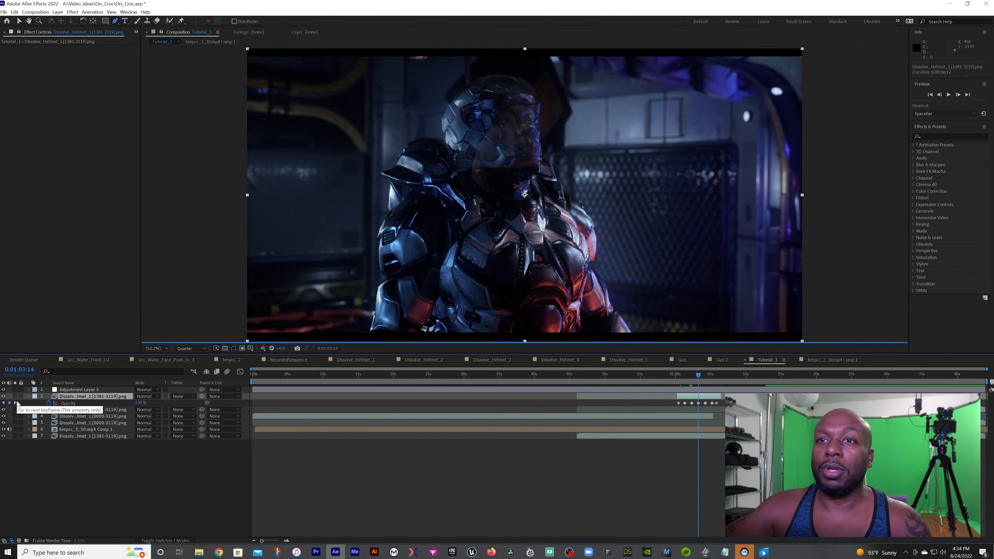
pyautogui.click(16, 402)
pyautogui.click(16, 403)
pyautogui.click(16, 403)
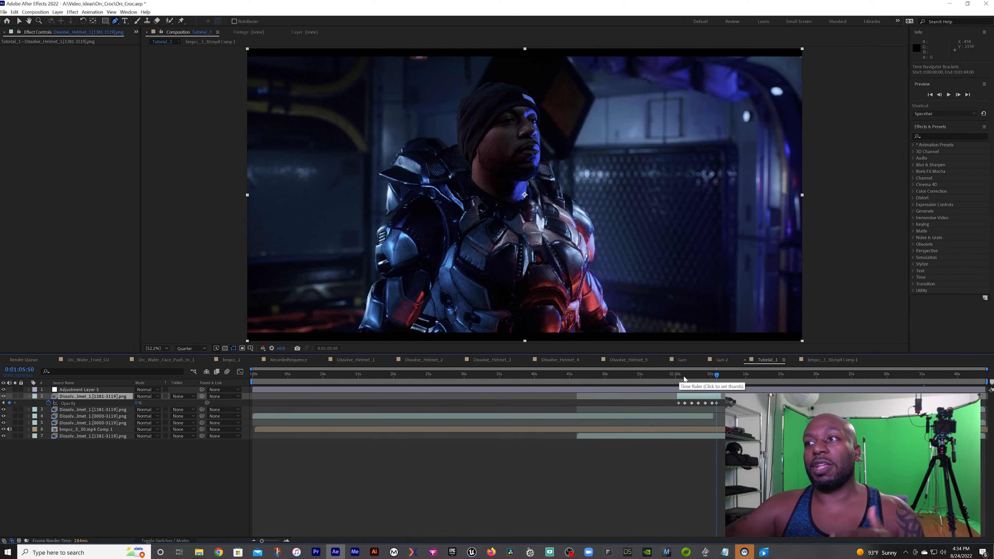
# Hide the topmost Dissolve_Helmet_1 layer with the playhead at 0:01:03:13 to view the passes beneath it.
pyautogui.click(698, 378)
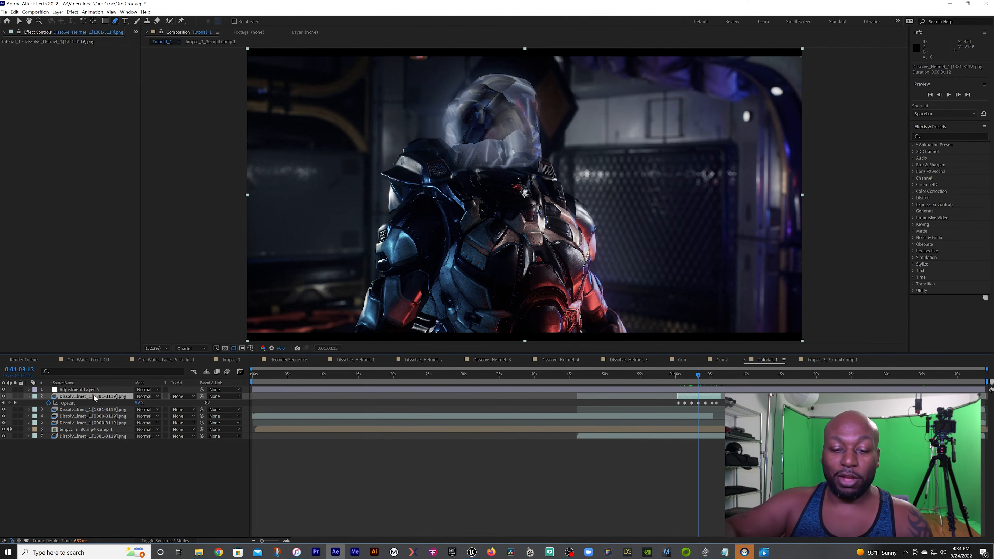
pyautogui.press('t')
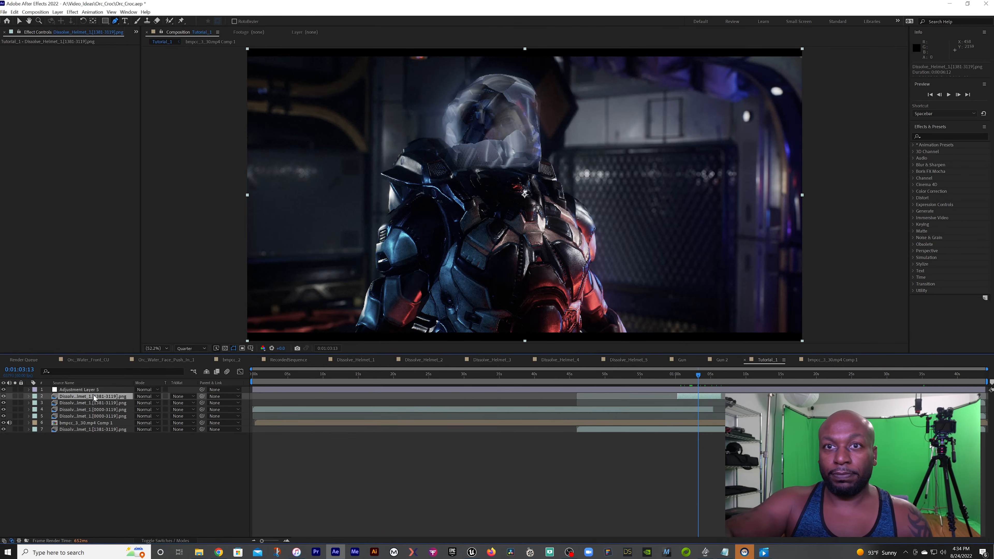
pyautogui.click(28, 397)
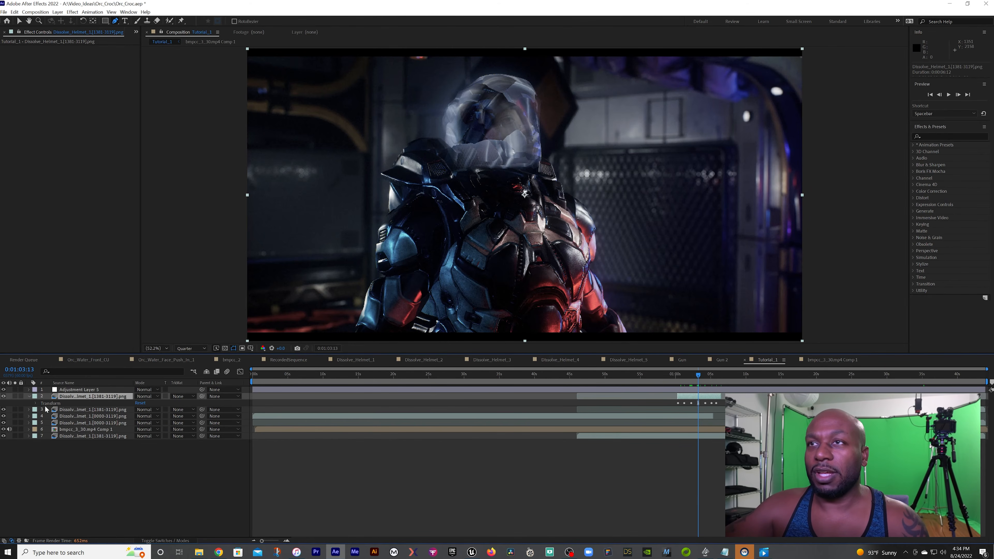
pyautogui.click(4, 396)
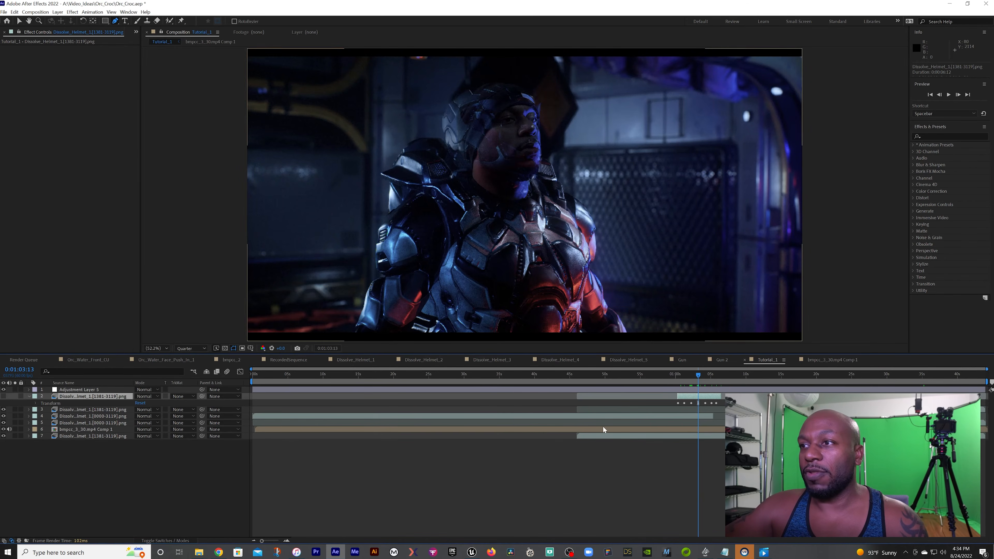
# Expand the Transform properties of the upper Dissolve_Helmet_1 [0000-3119] layer and toggle its solo and visibility to examine it.
pyautogui.click(66, 416)
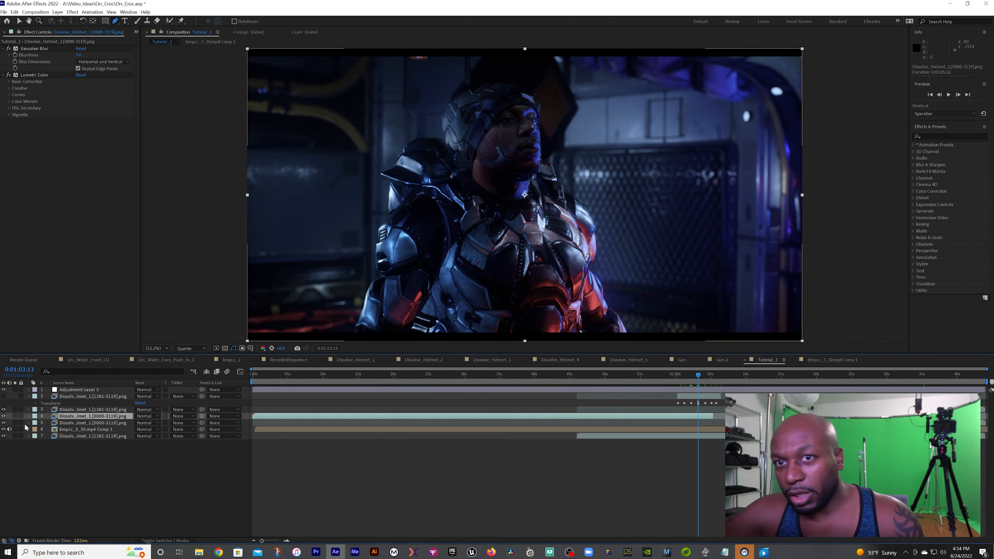
pyautogui.click(29, 416)
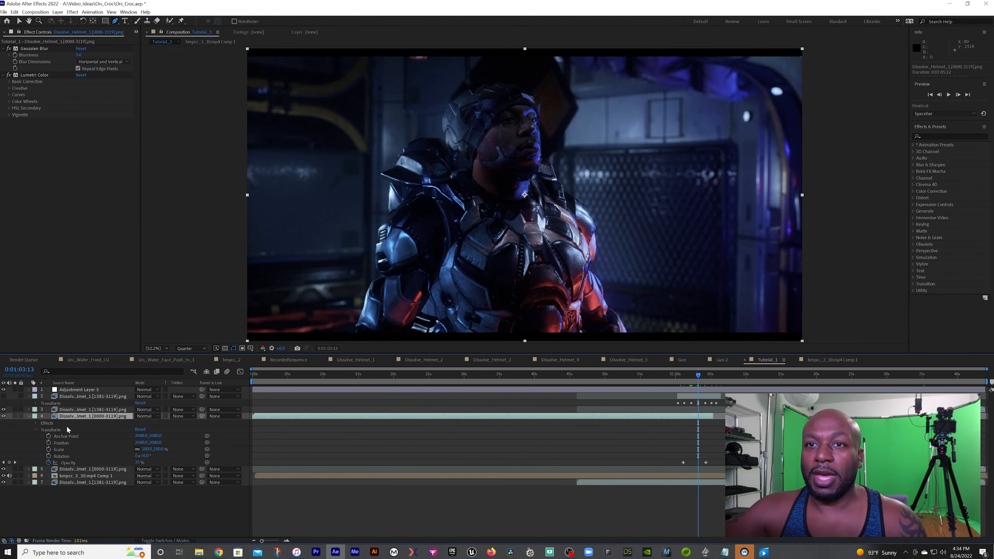
pyautogui.click(15, 416)
pyautogui.click(15, 416)
pyautogui.click(3, 417)
pyautogui.click(3, 417)
# Scrub through that helmet layer's opacity fade between its two keyframes, and on to 0:01:21:40 to review the exposed head.
pyautogui.moveTo(680, 376)
pyautogui.mouseDown()
pyautogui.moveTo(629, 375)
pyautogui.moveTo(690, 383)
pyautogui.mouseUp()
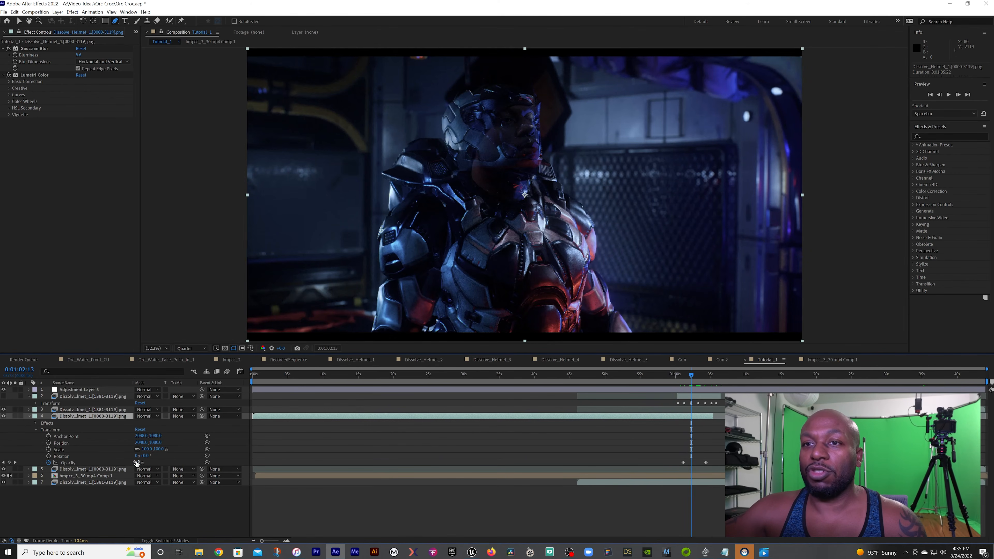
pyautogui.moveTo(691, 376); pyautogui.dragTo(705, 376)
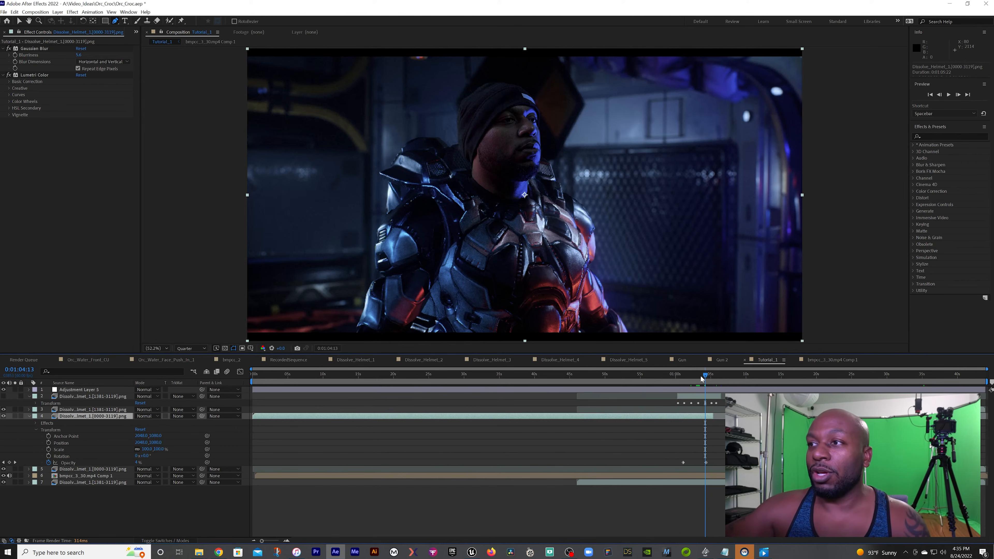
pyautogui.moveTo(682, 372); pyautogui.dragTo(716, 390)
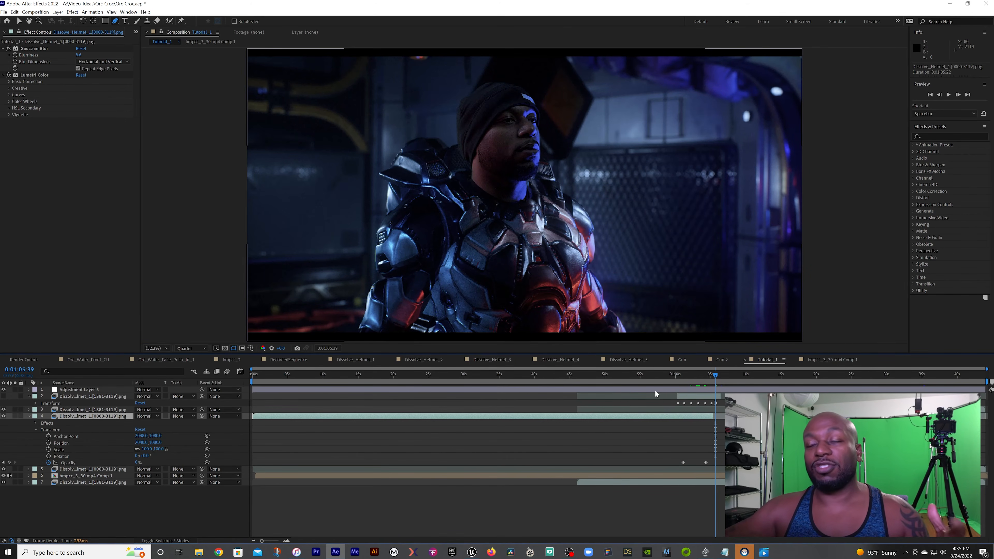
pyautogui.click(682, 375)
pyautogui.moveTo(683, 375); pyautogui.dragTo(689, 379)
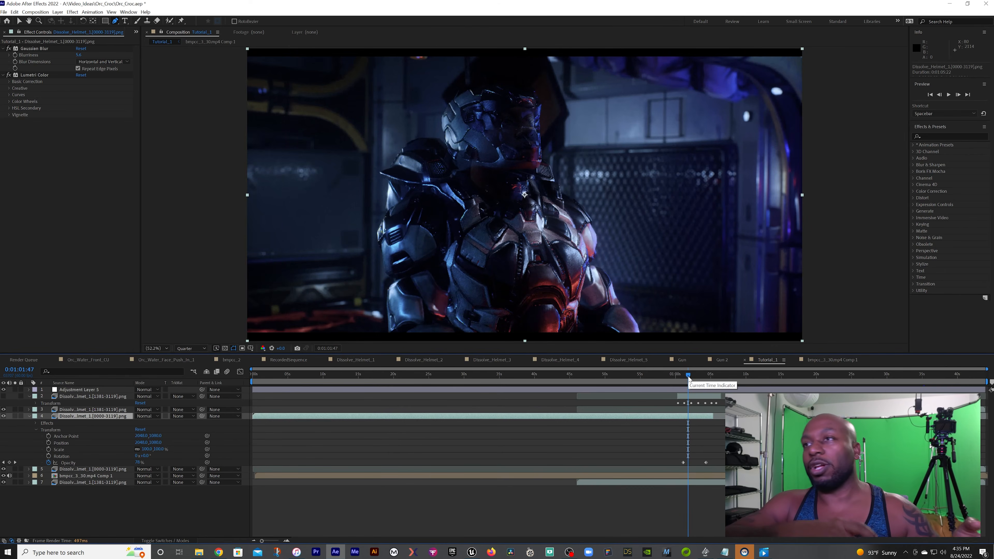
pyautogui.moveTo(689, 378); pyautogui.dragTo(828, 391)
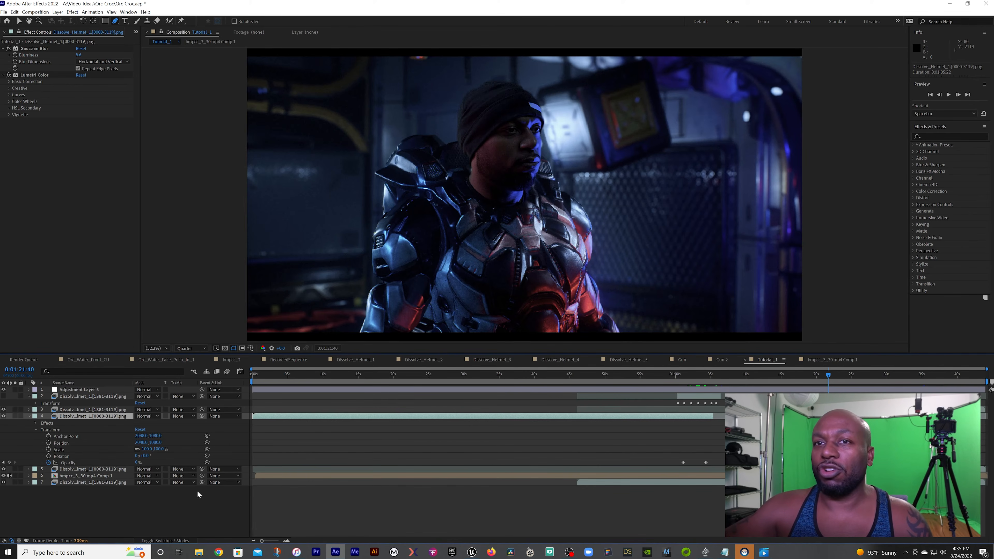
# Review the effects on Adjustment Layer 5 and the upper [0000-3119] helmet layer, and check the composite at 0:01:26:49.
pyautogui.click(75, 389)
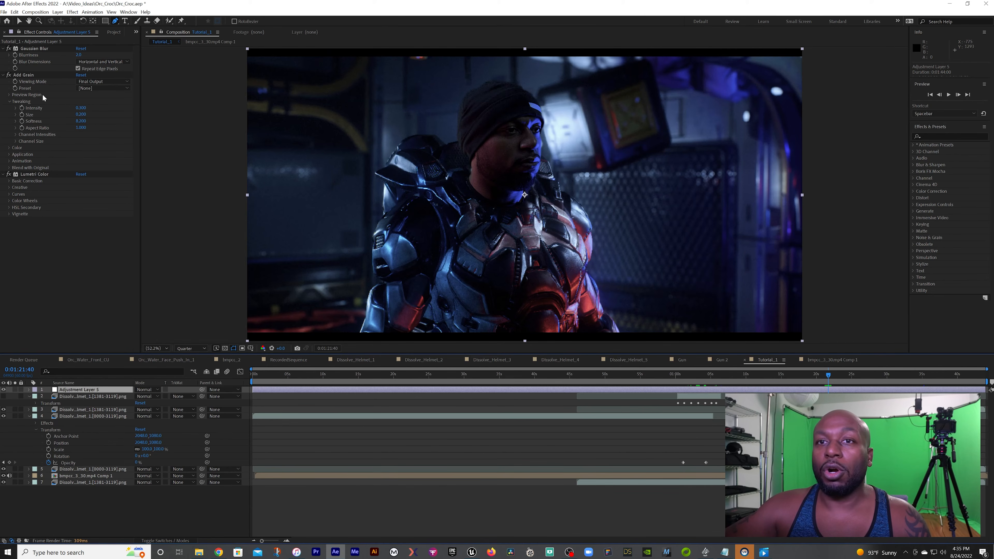
pyautogui.click(64, 417)
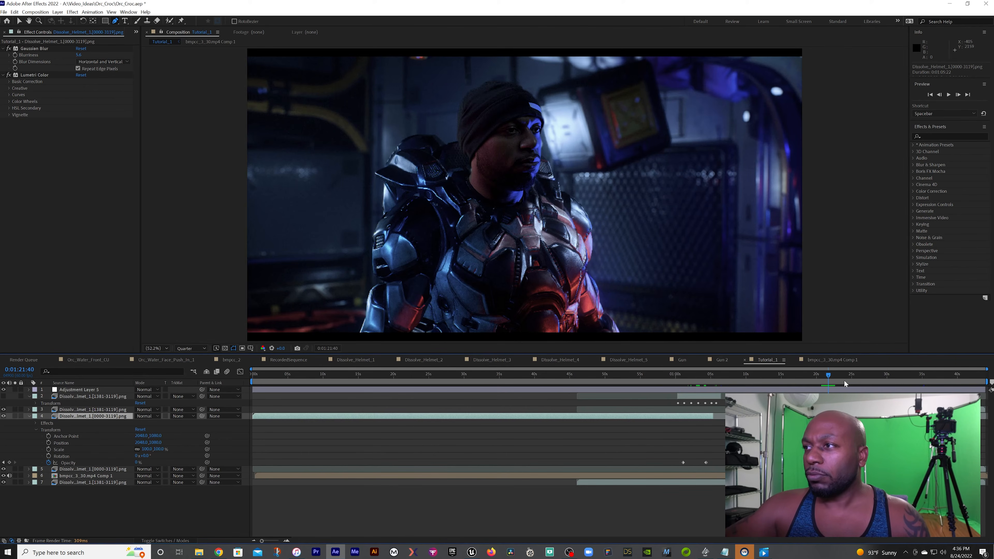
pyautogui.click(863, 376)
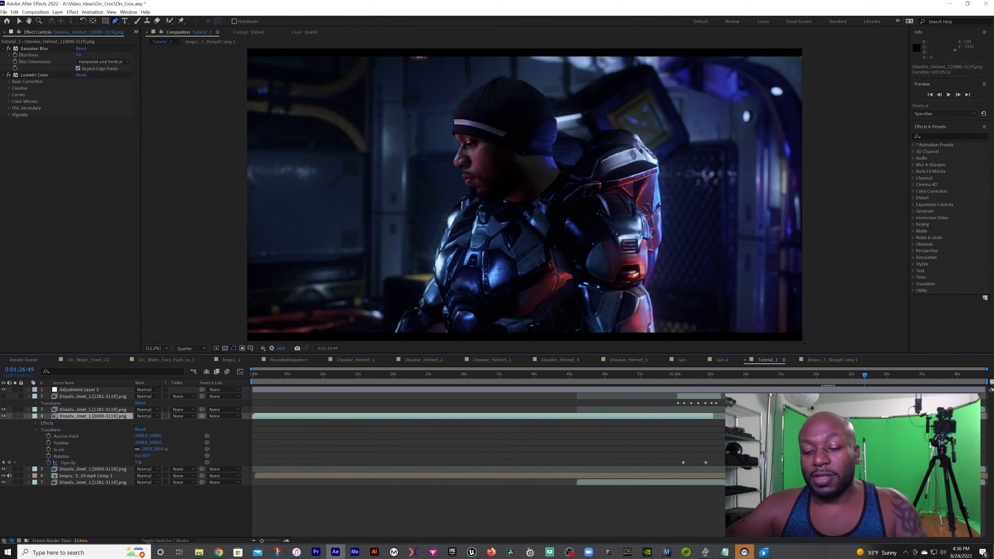
# Add the Tutorial_1 composition to the Render Queue and return to its timeline.
pyautogui.hotkey('ctrl', 'm')
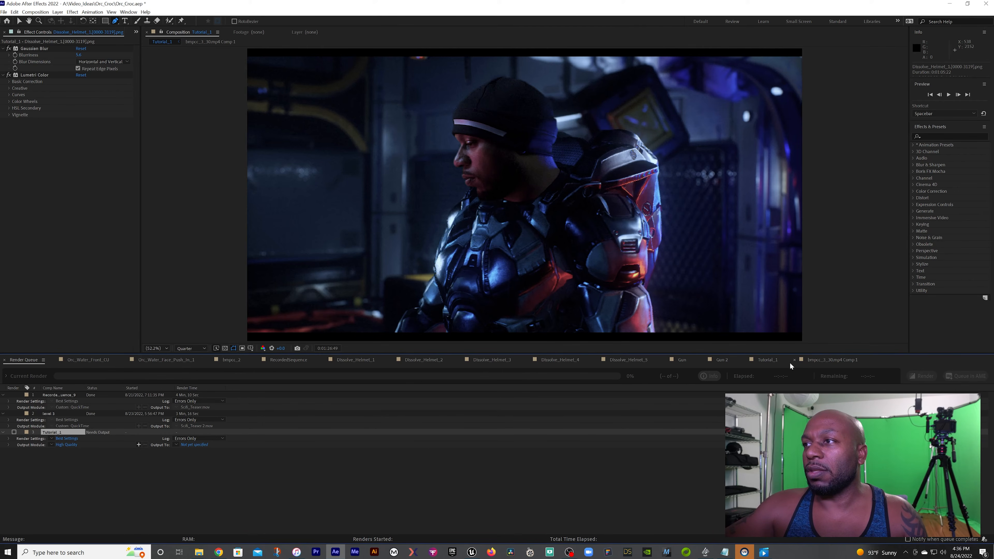
pyautogui.click(773, 360)
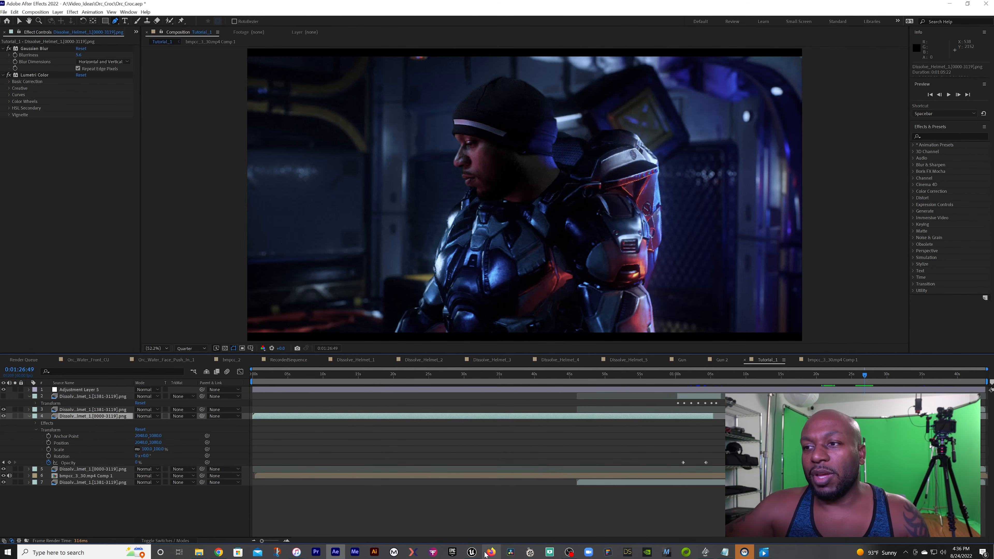
# Switch to Unreal Engine and open the Dissolve_Helmet_2 level sequence from the Dissolve_Helmet_1 content folder.
pyautogui.click(471, 552)
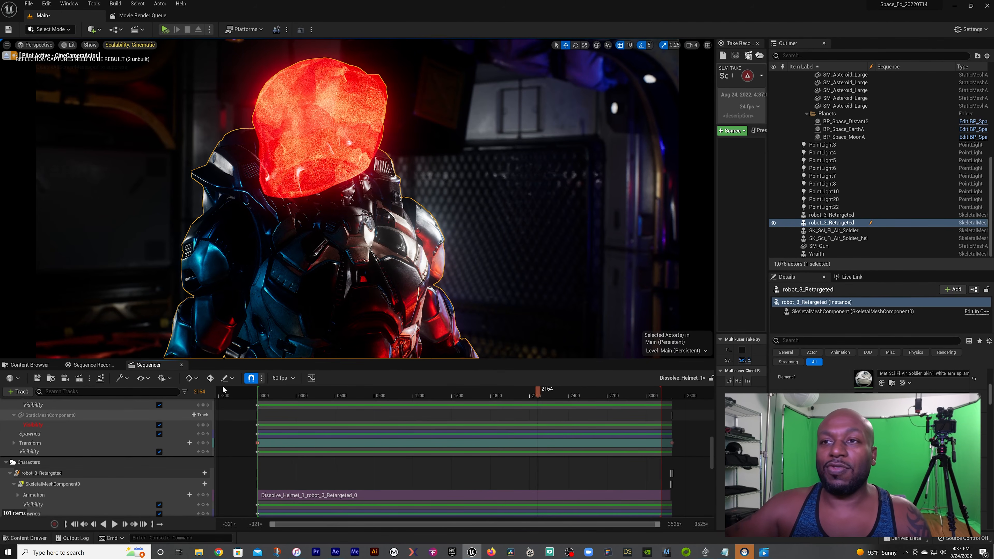
pyautogui.click(45, 366)
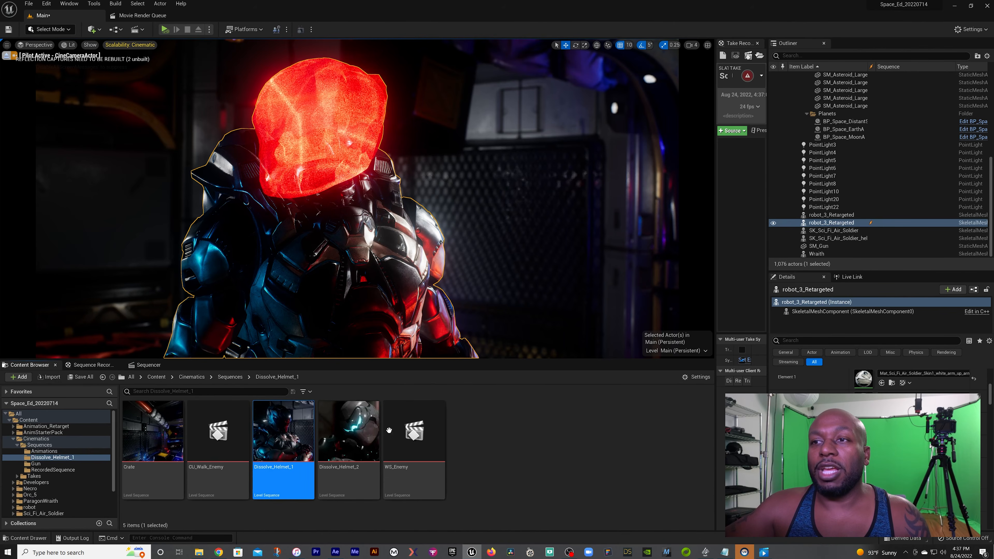
pyautogui.click(343, 439)
pyautogui.doubleClick(342, 437)
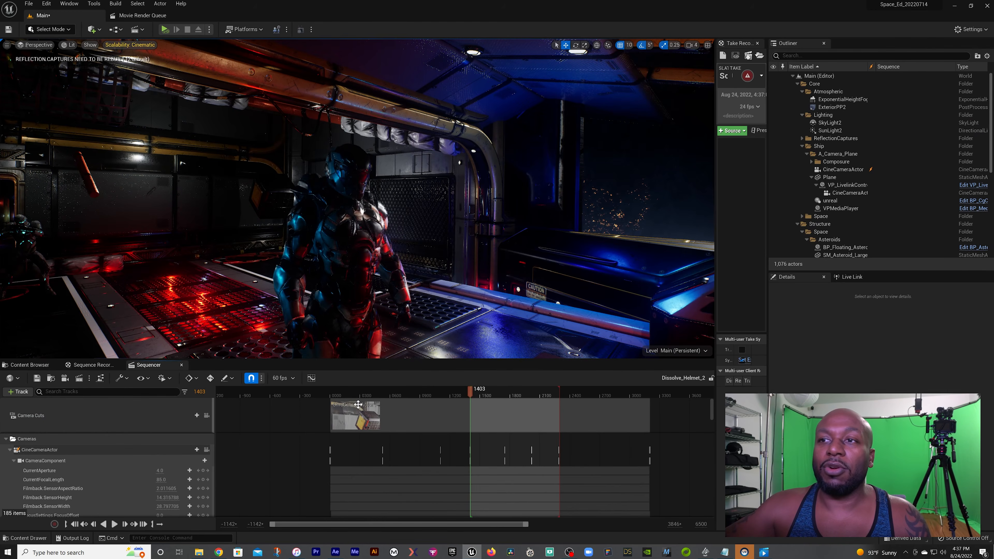
# View the Dissolve_Helmet_2 sequence through its CineCameraActor and scrub to frame 2019 to review the shots.
pyautogui.click(207, 450)
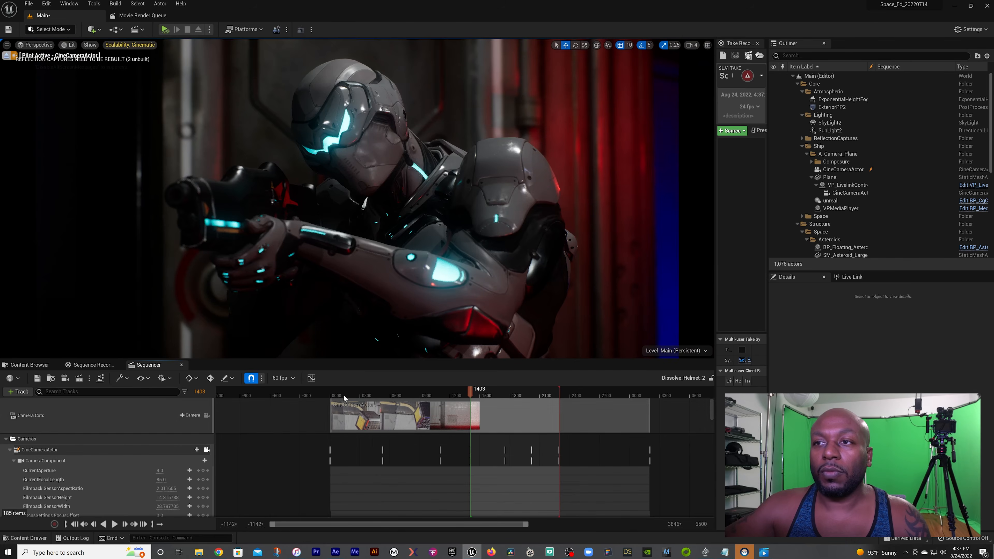
pyautogui.moveTo(338, 395); pyautogui.dragTo(533, 403)
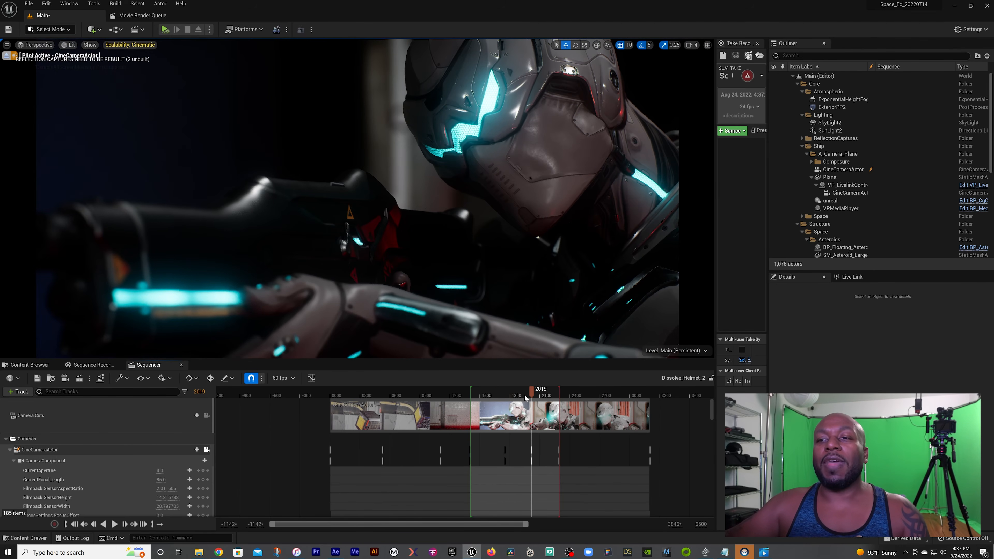